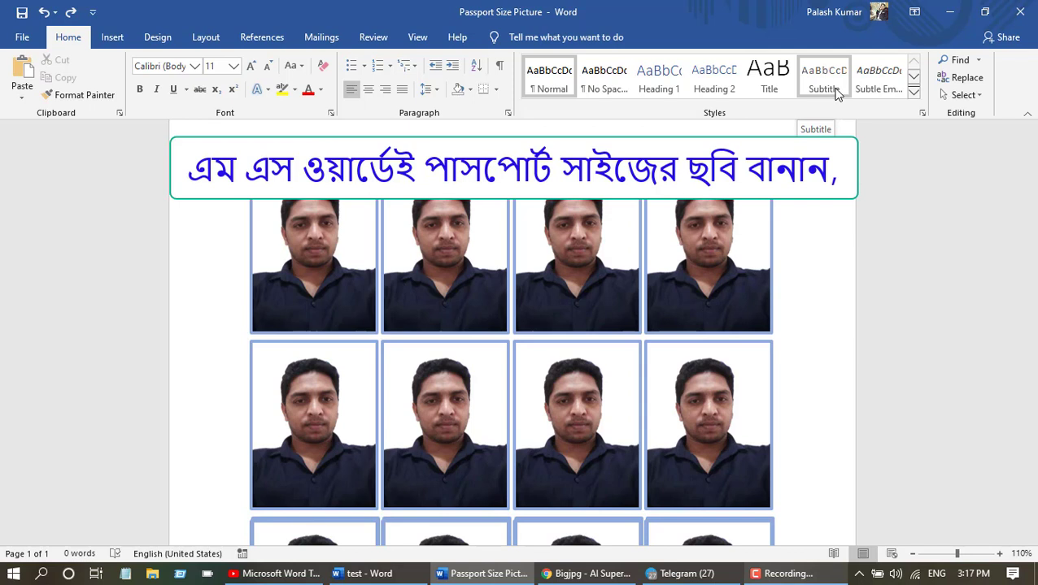
- Scroll through the finished example photo sheet before moving to the blank Document5
{"action": "scroll", "coordinate": [764, 197], "scroll_direction": "up", "scroll_amount": 1}
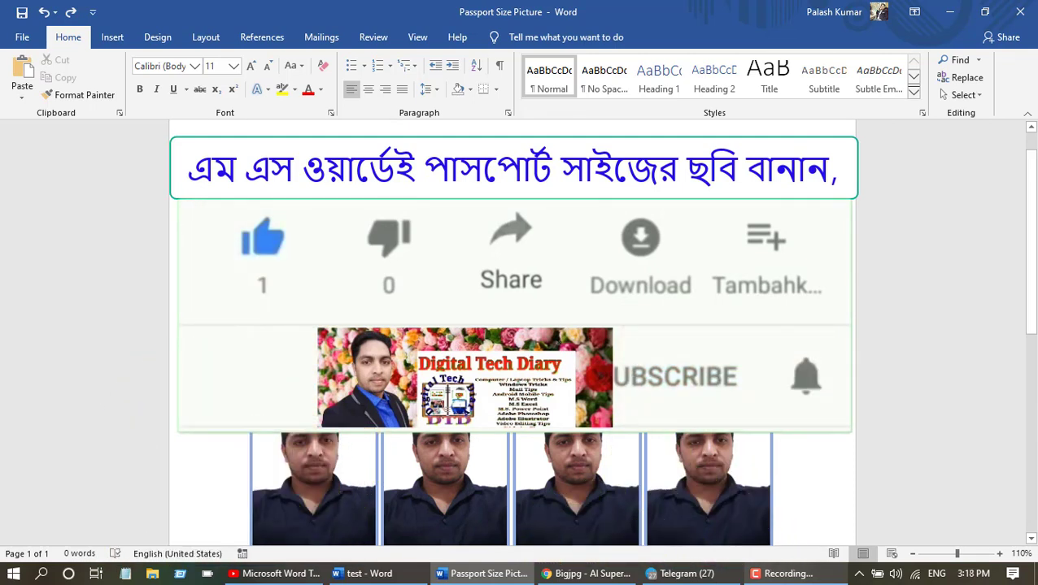
{"action": "scroll", "coordinate": [512, 366], "scroll_direction": "down", "scroll_amount": 3}
{"action": "scroll", "coordinate": [513, 366], "scroll_direction": "down", "scroll_amount": 3}
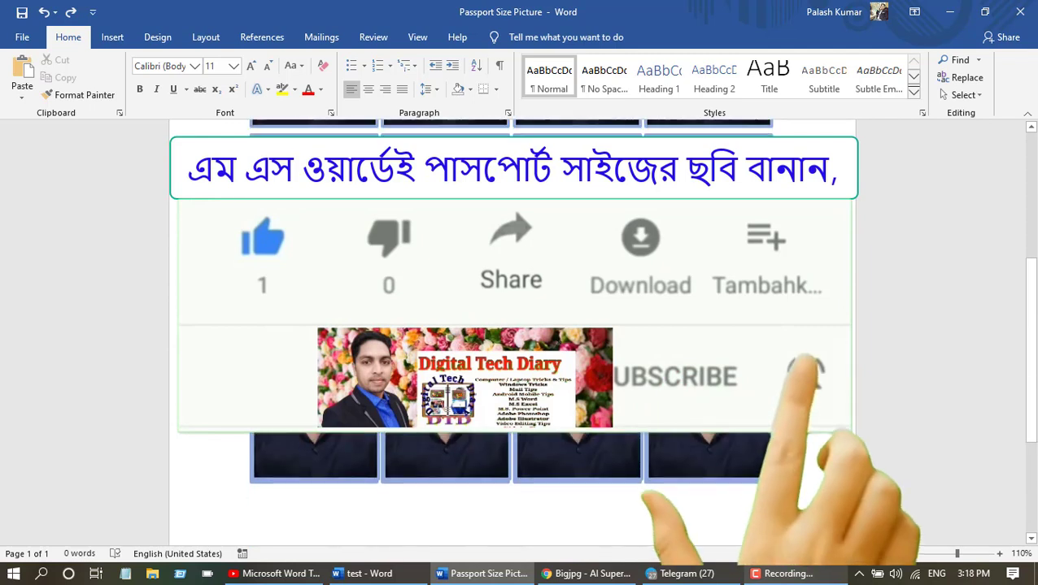
{"action": "scroll", "coordinate": [512, 366], "scroll_direction": "up", "scroll_amount": 5}
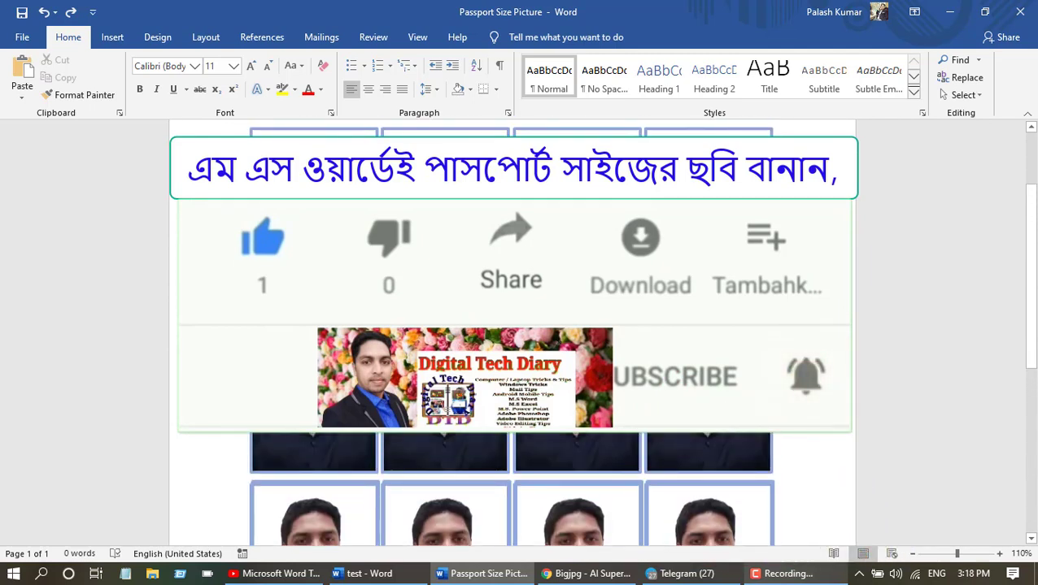
{"action": "scroll", "coordinate": [512, 366], "scroll_direction": "up", "scroll_amount": 1}
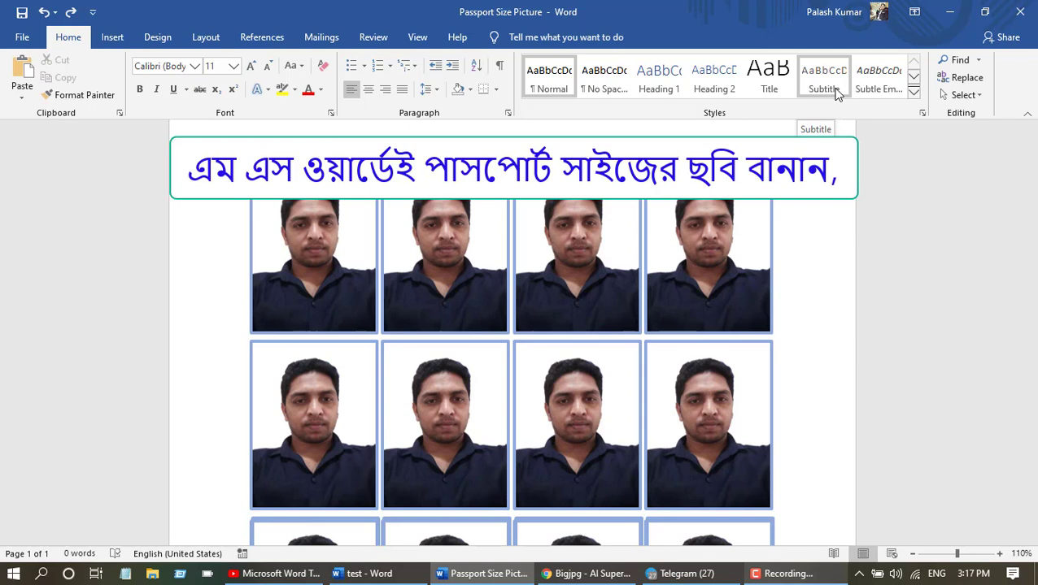
{"action": "scroll", "coordinate": [761, 203], "scroll_direction": "up", "scroll_amount": 1}
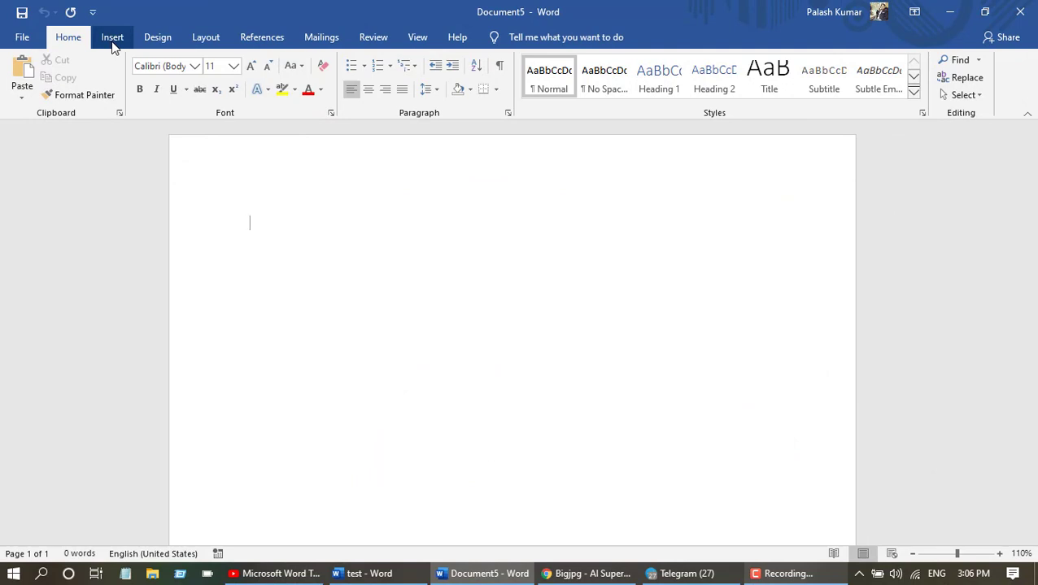
- Insert photo_2020-03-01_14-55-30.jpg from the Desktop into Document5
{"action": "left_click", "coordinate": [114, 41]}
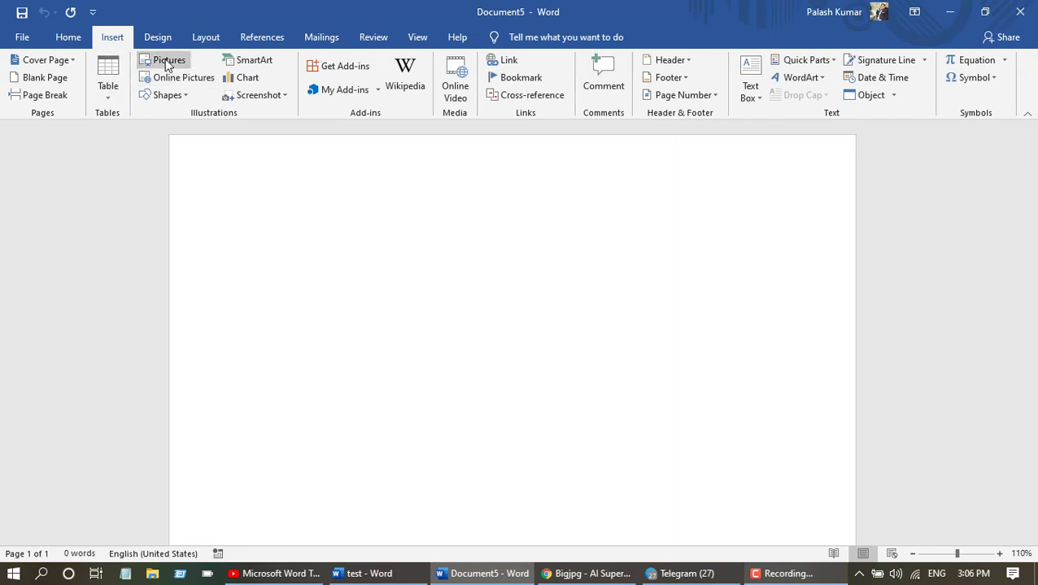
{"action": "left_click", "coordinate": [166, 65]}
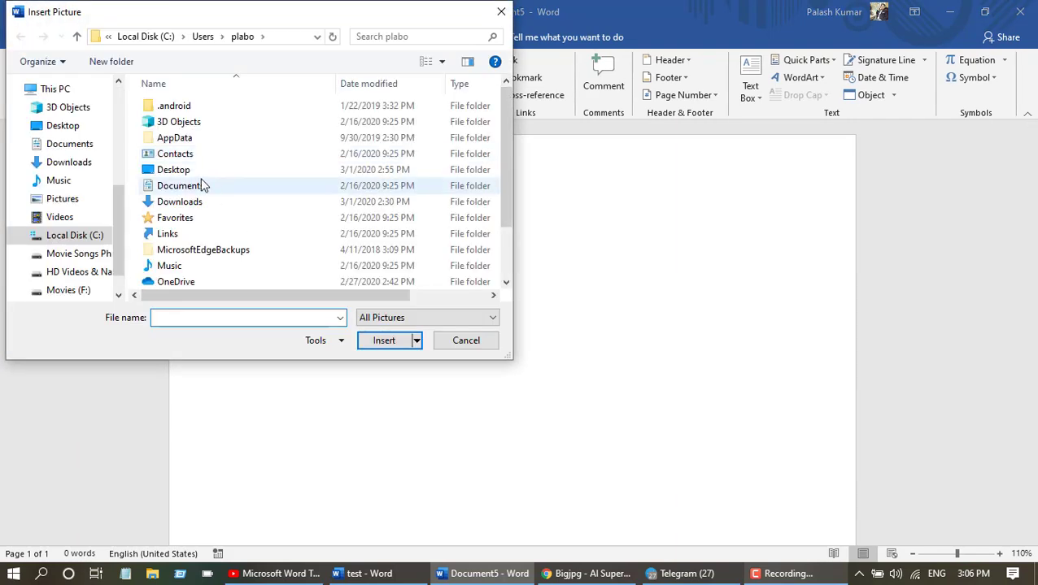
{"action": "left_click", "coordinate": [70, 128]}
{"action": "scroll", "coordinate": [223, 221], "scroll_direction": "down", "scroll_amount": 5}
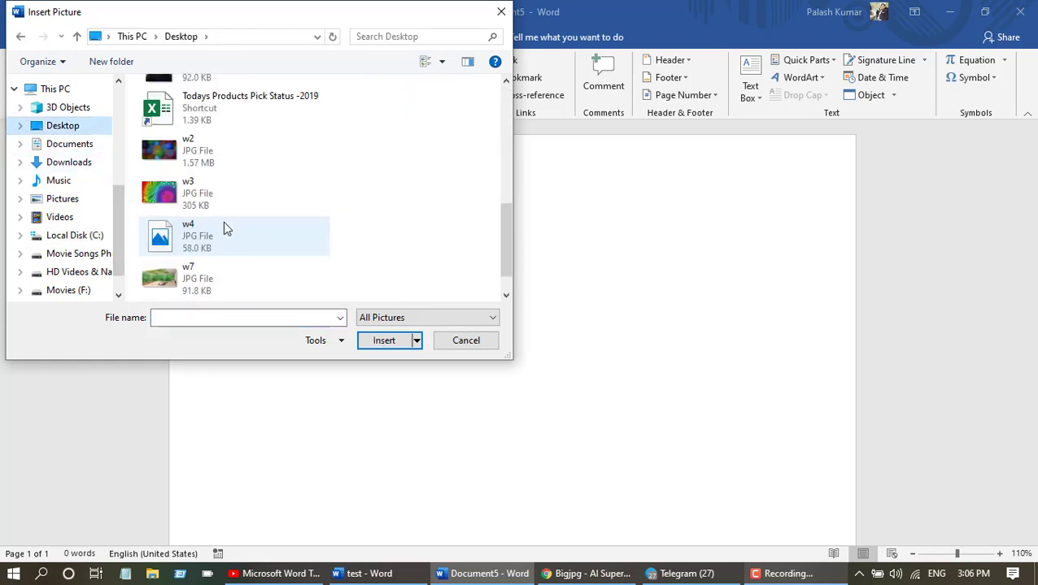
{"action": "scroll", "coordinate": [222, 176], "scroll_direction": "up", "scroll_amount": 2}
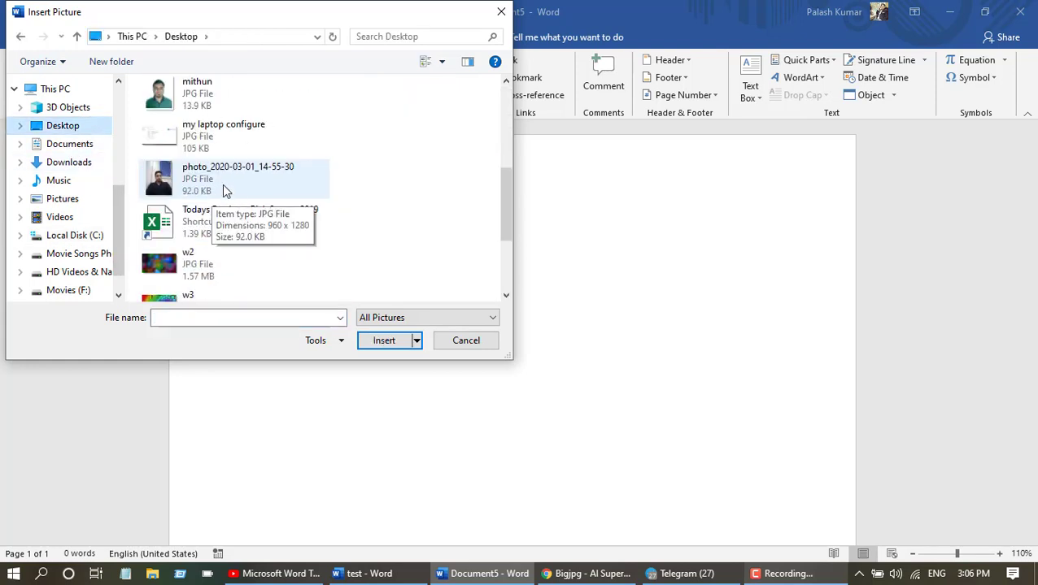
{"action": "left_click", "coordinate": [224, 189]}
{"action": "left_click", "coordinate": [384, 341]}
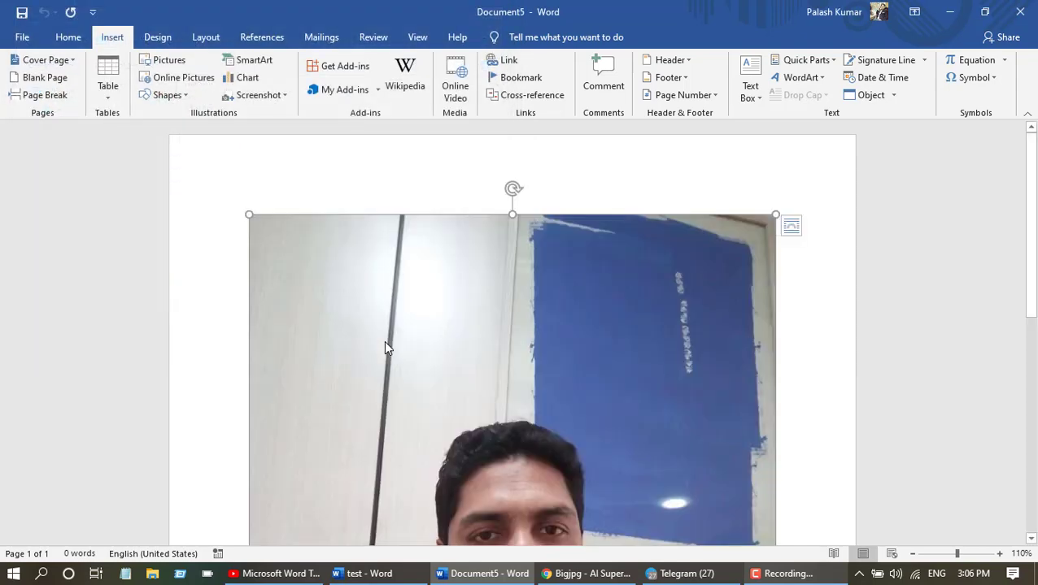
- Scroll the page to view the inserted 8.67" by 6.5" portrait photo
{"action": "scroll", "coordinate": [402, 313], "scroll_direction": "down", "scroll_amount": 2}
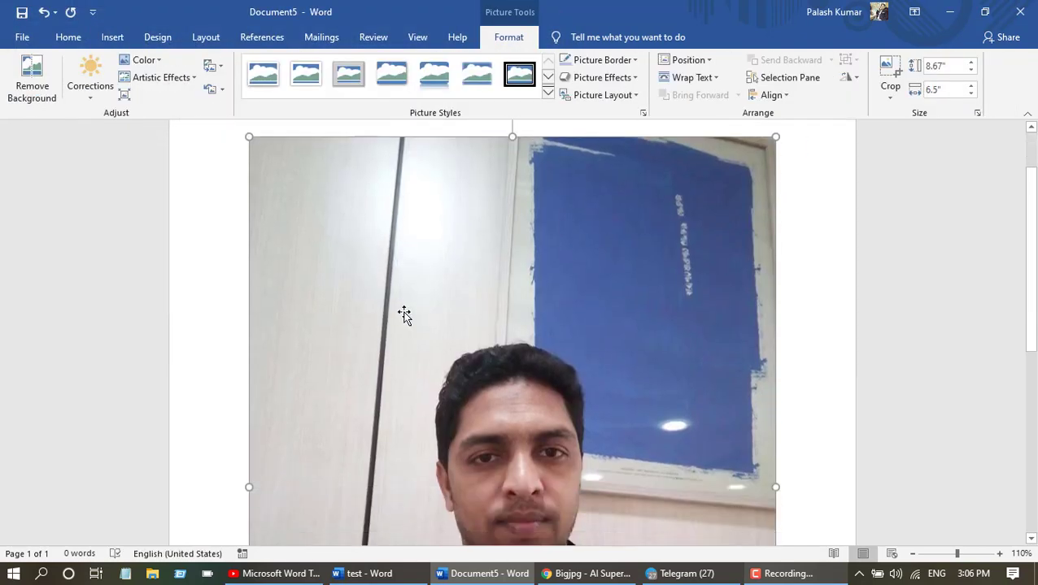
{"action": "scroll", "coordinate": [403, 313], "scroll_direction": "down", "scroll_amount": 3}
{"action": "scroll", "coordinate": [404, 316], "scroll_direction": "down", "scroll_amount": 2}
{"action": "scroll", "coordinate": [404, 316], "scroll_direction": "up", "scroll_amount": 2}
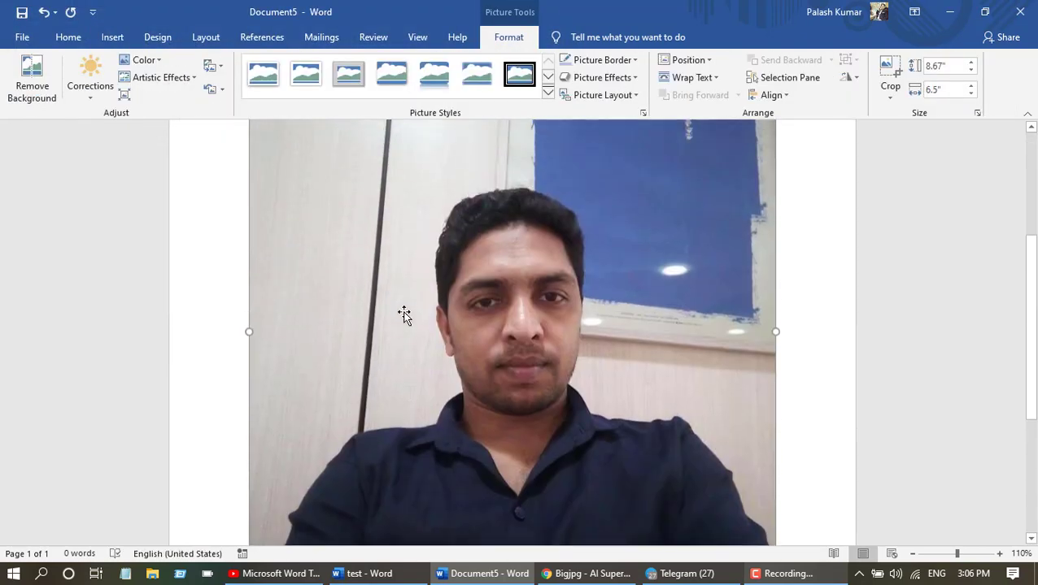
{"action": "scroll", "coordinate": [404, 315], "scroll_direction": "up", "scroll_amount": 2}
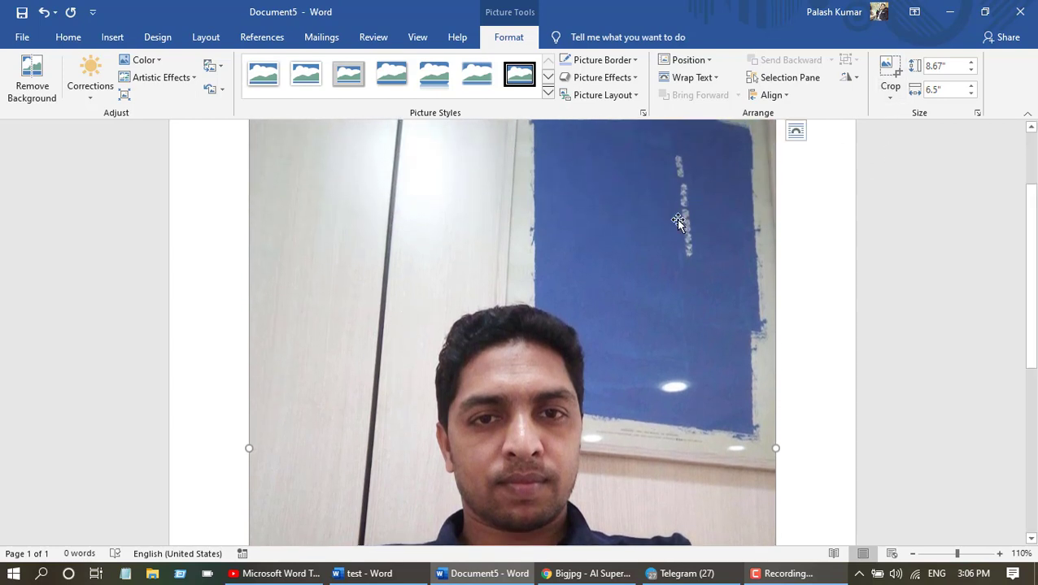
{"action": "scroll", "coordinate": [578, 270], "scroll_direction": "down", "scroll_amount": 1}
{"action": "scroll", "coordinate": [577, 270], "scroll_direction": "down", "scroll_amount": 1}
{"action": "scroll", "coordinate": [577, 270], "scroll_direction": "down", "scroll_amount": 1}
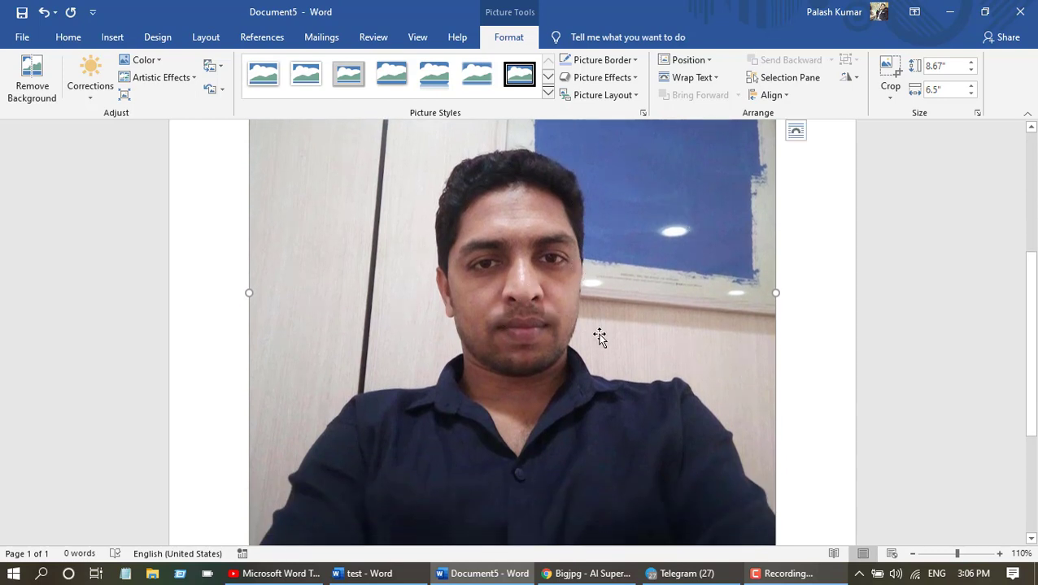
- Start cropping the photo and trim the wall off its top
{"action": "left_click", "coordinate": [889, 101]}
{"action": "left_click", "coordinate": [910, 114]}
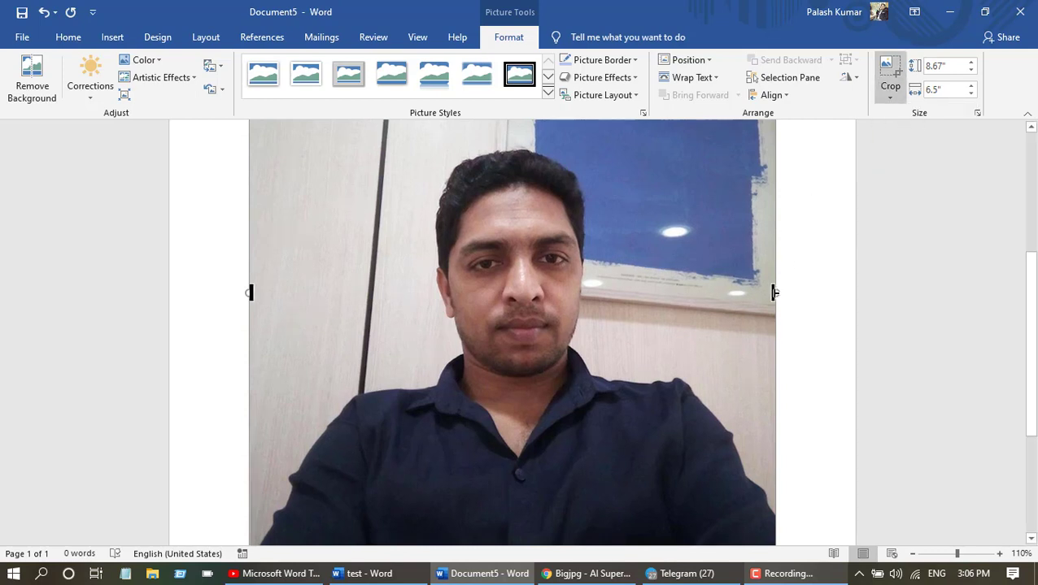
{"action": "scroll", "coordinate": [767, 287], "scroll_direction": "up", "scroll_amount": 2}
{"action": "scroll", "coordinate": [697, 282], "scroll_direction": "up", "scroll_amount": 3}
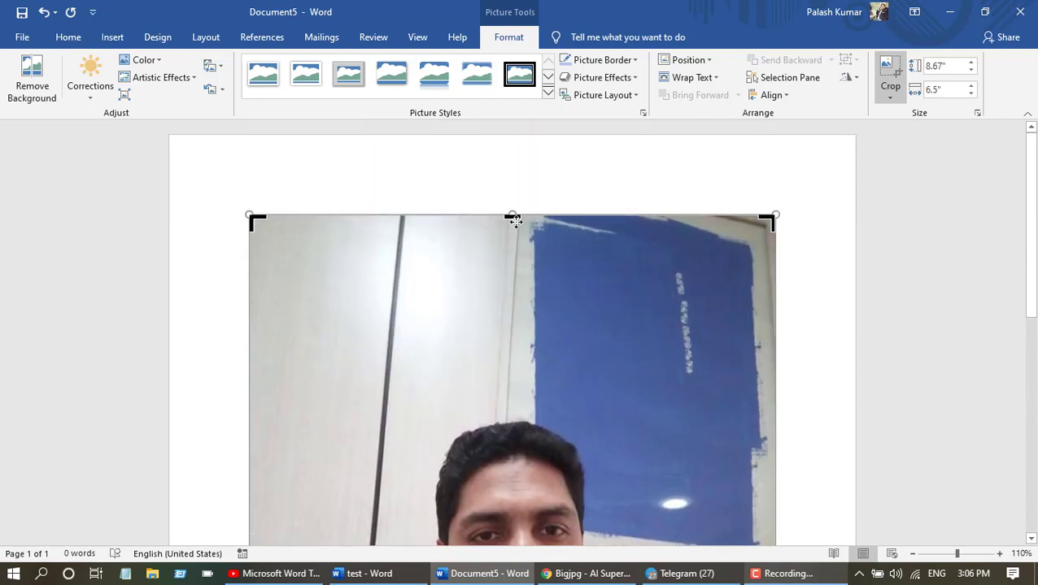
{"action": "mouse_move", "coordinate": [512, 216]}
{"action": "left_mouse_down"}
{"action": "mouse_move", "coordinate": [506, 393]}
{"action": "mouse_move", "coordinate": [510, 379]}
{"action": "left_mouse_up"}
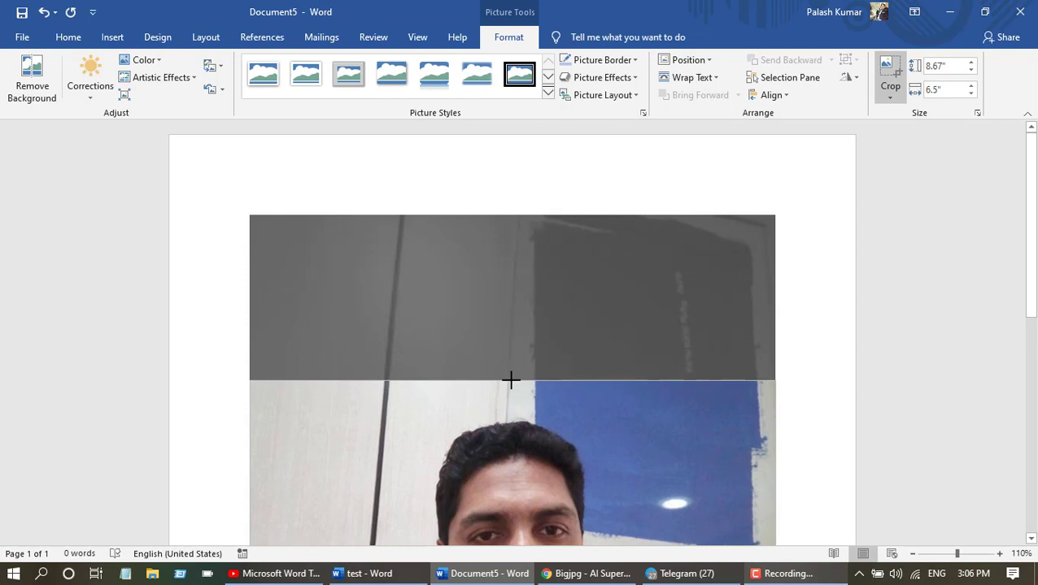
{"action": "key", "text": "Escape"}
{"action": "scroll", "coordinate": [651, 325], "scroll_direction": "down", "scroll_amount": 3}
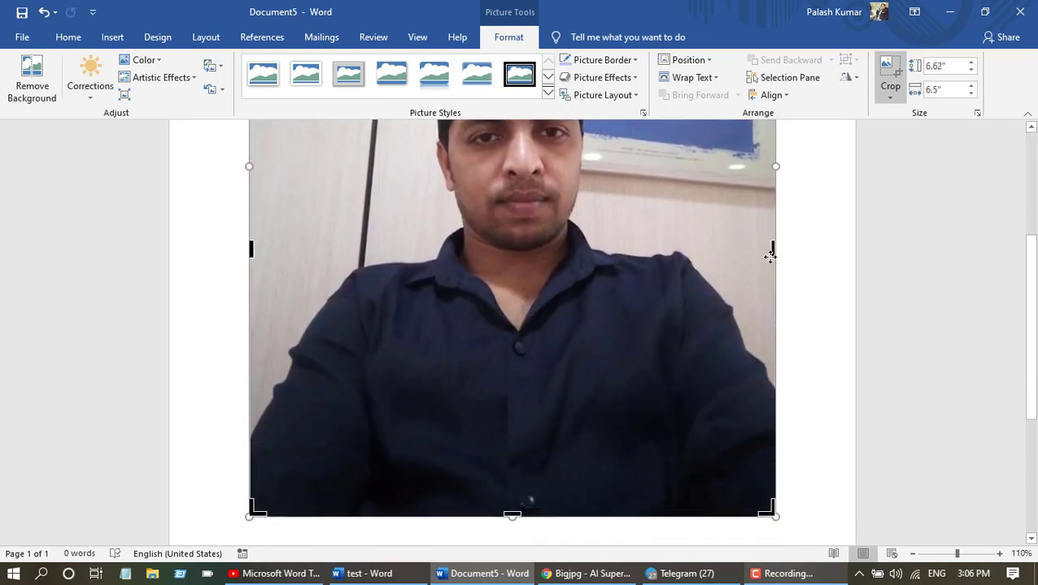
- Trim the sides and bottom so the crop frames the head and shoulders at 5.69" by 4.24"
{"action": "left_click_drag", "start_coordinate": [749, 249], "coordinate": [666, 250]}
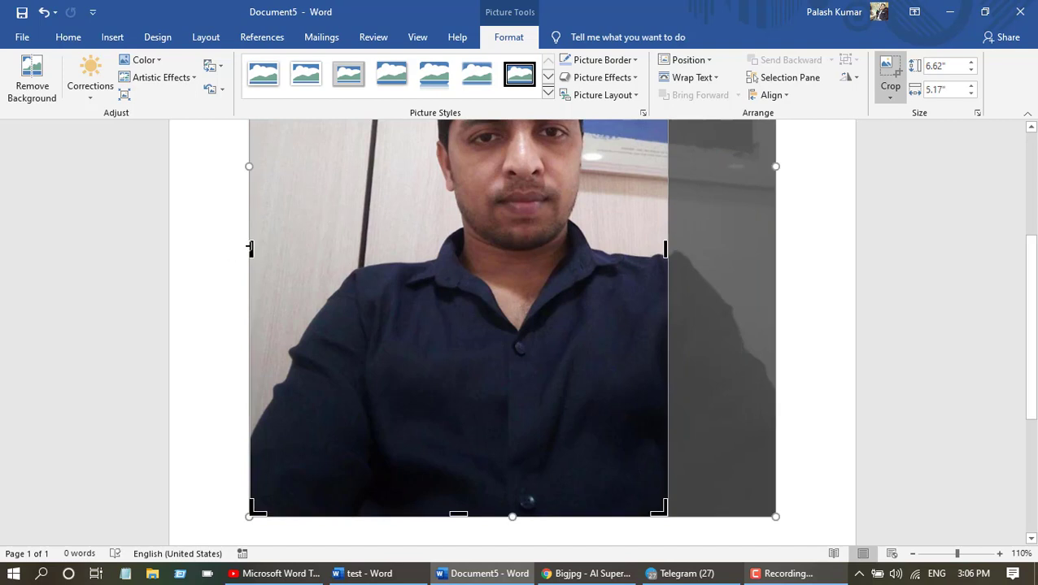
{"action": "left_click_drag", "start_coordinate": [251, 249], "coordinate": [347, 253]}
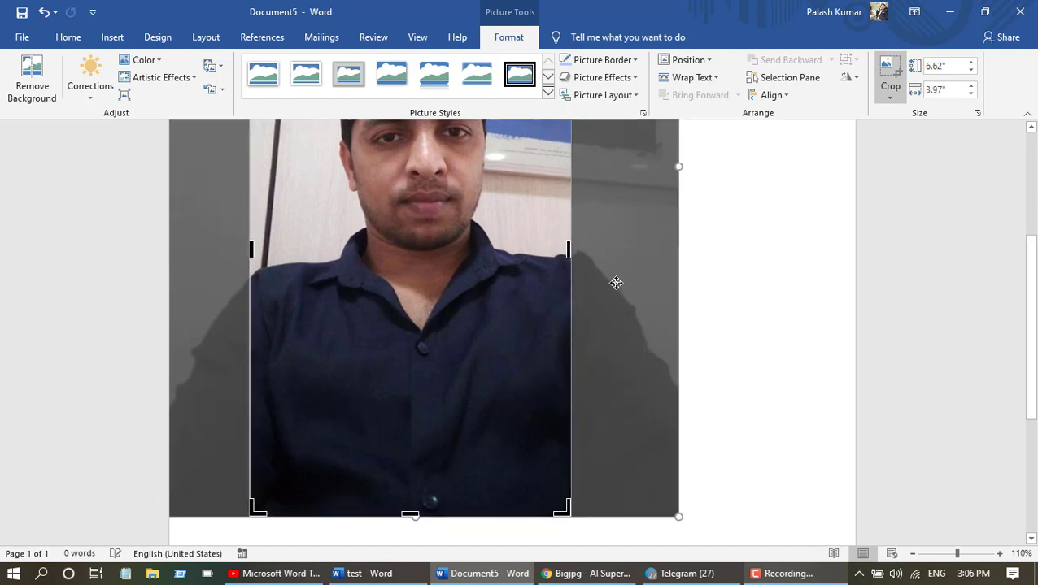
{"action": "left_click_drag", "start_coordinate": [568, 250], "coordinate": [594, 254]}
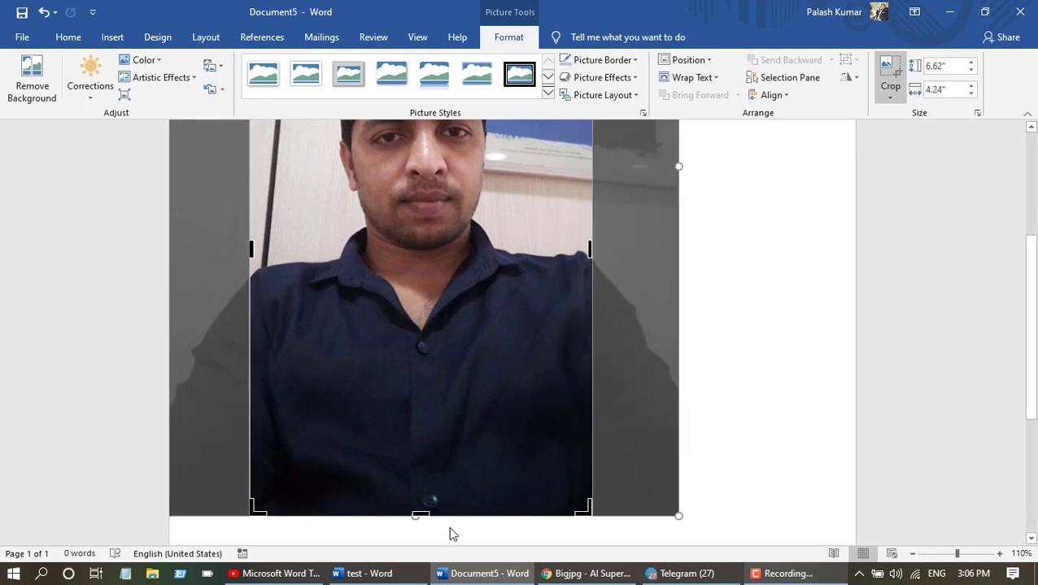
{"action": "left_click_drag", "start_coordinate": [420, 515], "coordinate": [444, 434]}
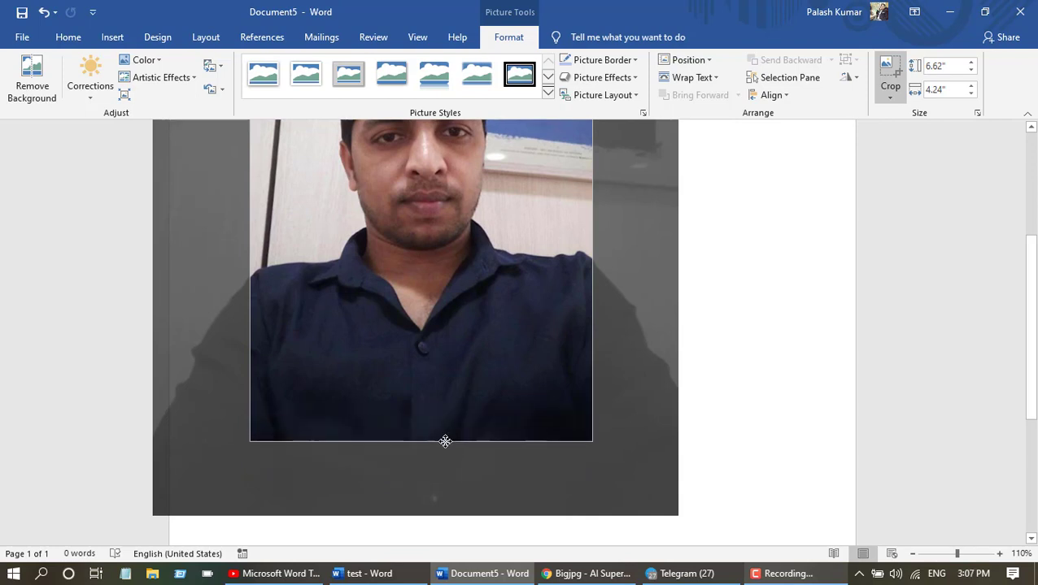
{"action": "left_click_drag", "start_coordinate": [444, 434], "coordinate": [443, 439]}
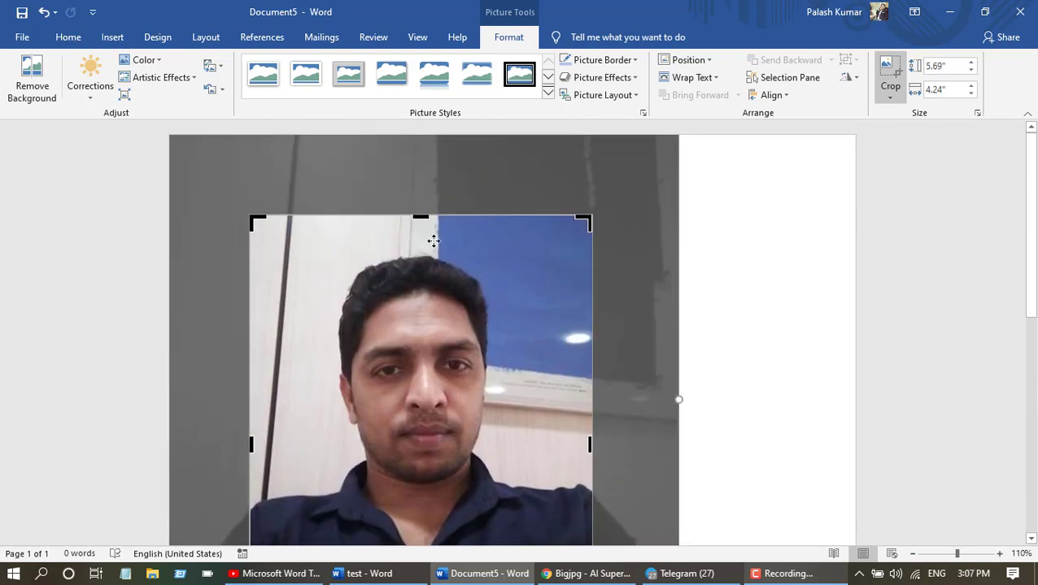
{"action": "scroll", "coordinate": [762, 242], "scroll_direction": "down", "scroll_amount": 3}
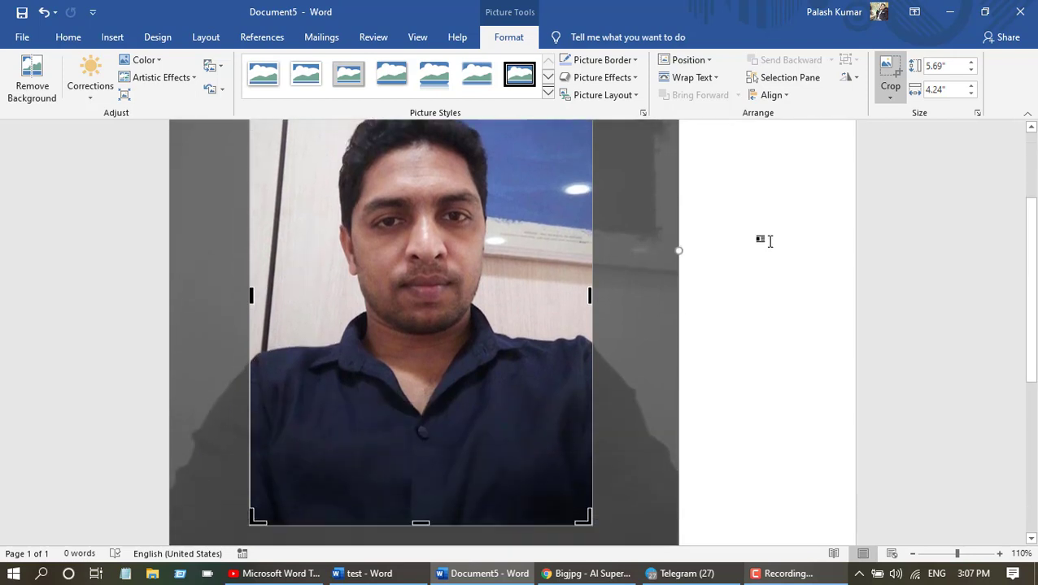
- Commit the 5.69" by 4.24" crop and bring up the photo's Wrap Text submenu
{"action": "left_click", "coordinate": [894, 70]}
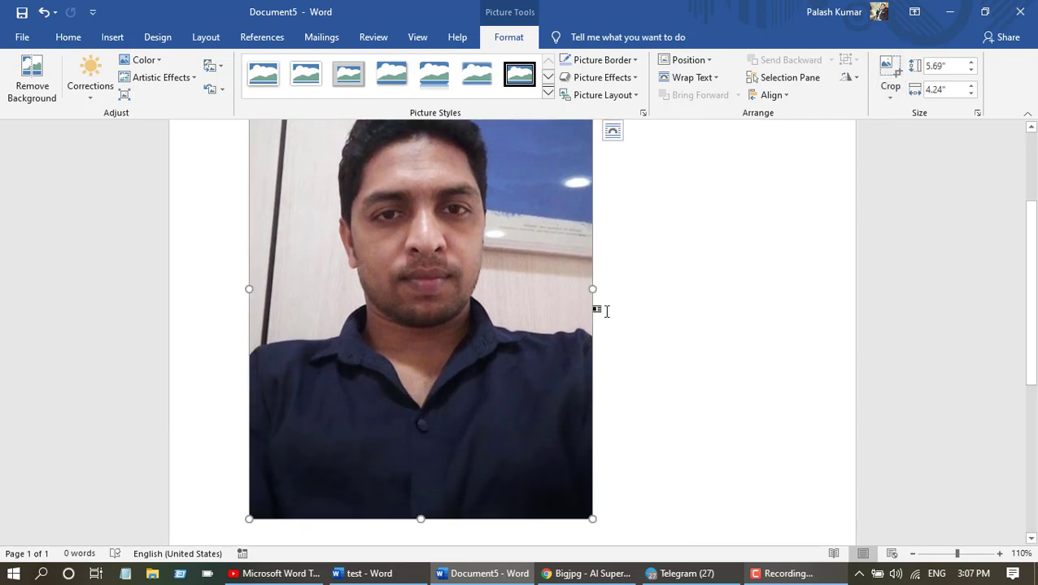
{"action": "scroll", "coordinate": [599, 308], "scroll_direction": "up", "scroll_amount": 3}
{"action": "scroll", "coordinate": [480, 306], "scroll_direction": "down", "scroll_amount": 2}
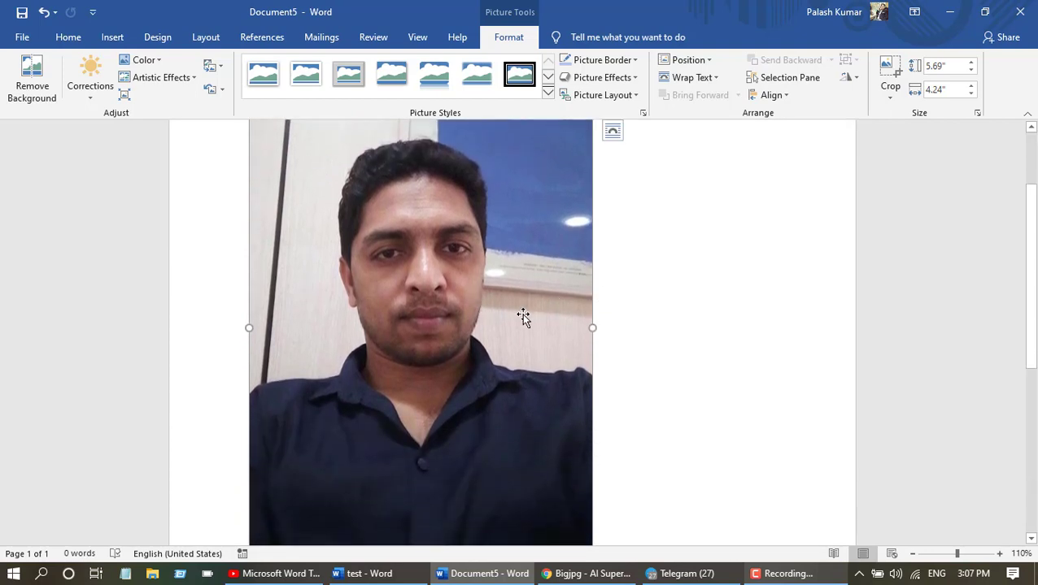
{"action": "left_click_drag", "start_coordinate": [487, 325], "coordinate": [517, 313]}
{"action": "right_click", "coordinate": [543, 198]}
{"action": "mouse_move", "coordinate": [602, 440]}
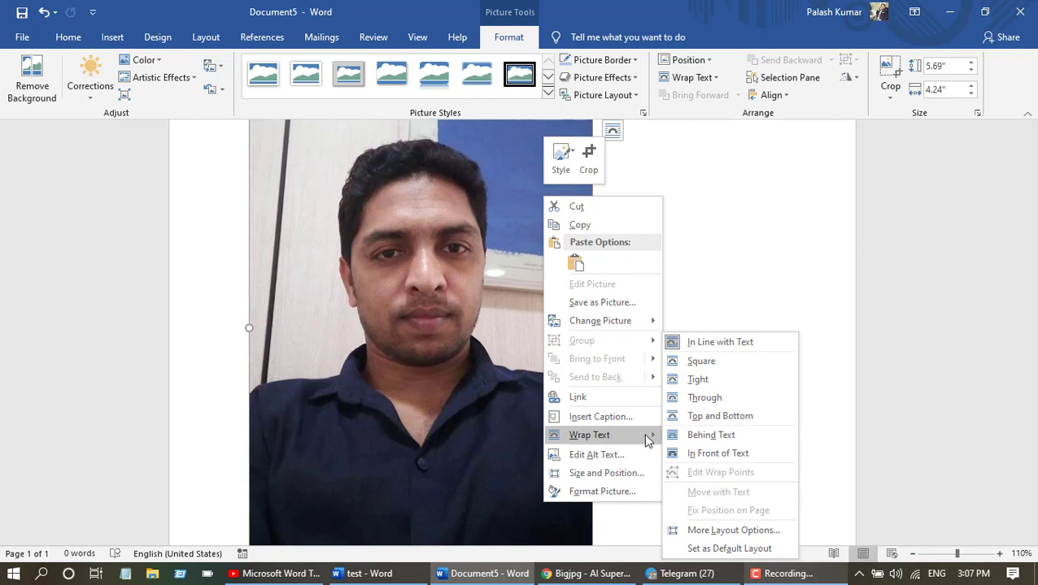
- Set the photo to In Front of Text and resize it to 4.45" by 3.31"
{"action": "left_click", "coordinate": [718, 454]}
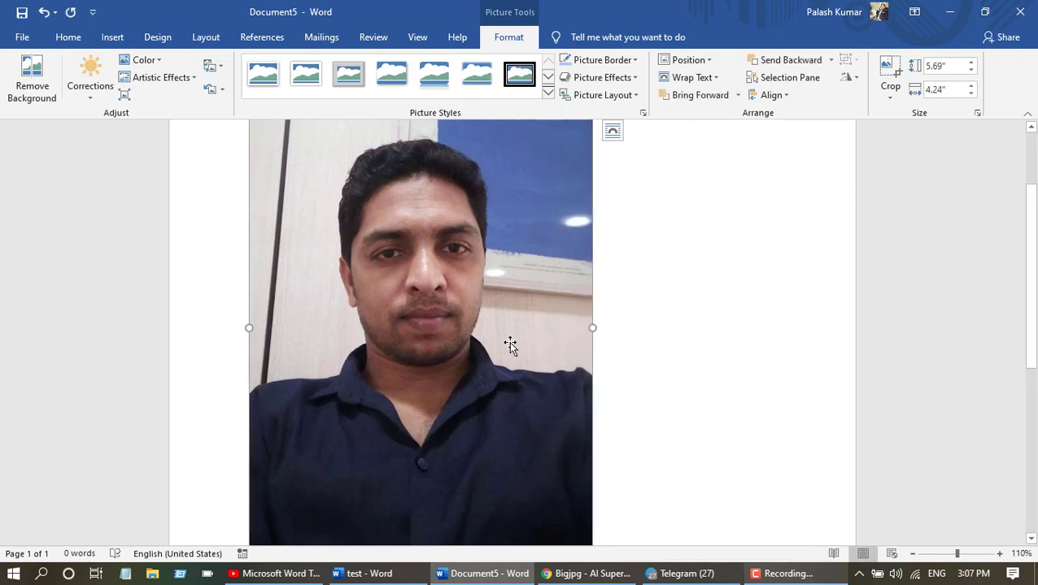
{"action": "scroll", "coordinate": [499, 331], "scroll_direction": "up", "scroll_amount": 3}
{"action": "scroll", "coordinate": [498, 331], "scroll_direction": "down", "scroll_amount": 5}
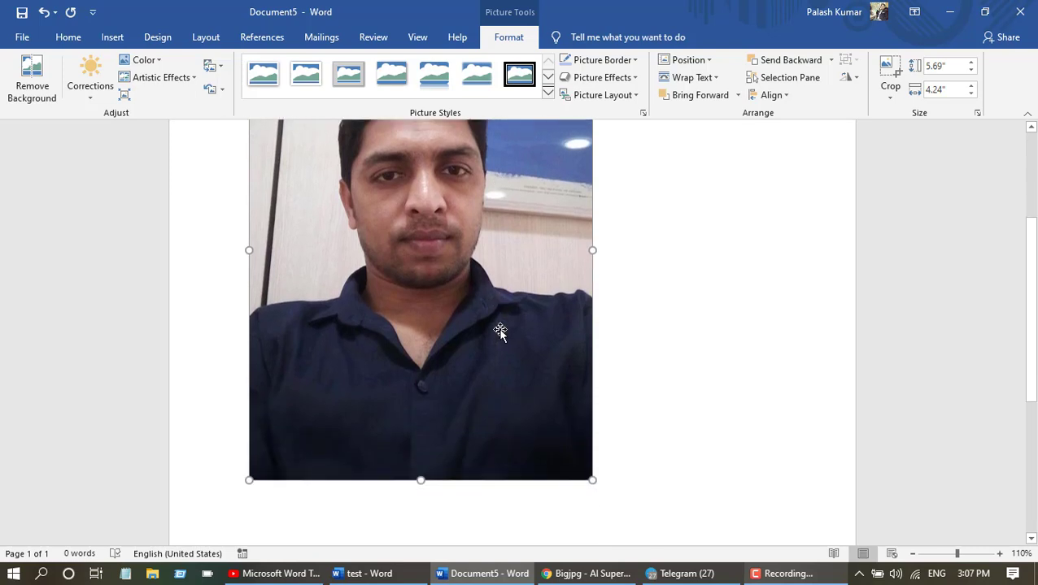
{"action": "scroll", "coordinate": [455, 325], "scroll_direction": "up", "scroll_amount": 5}
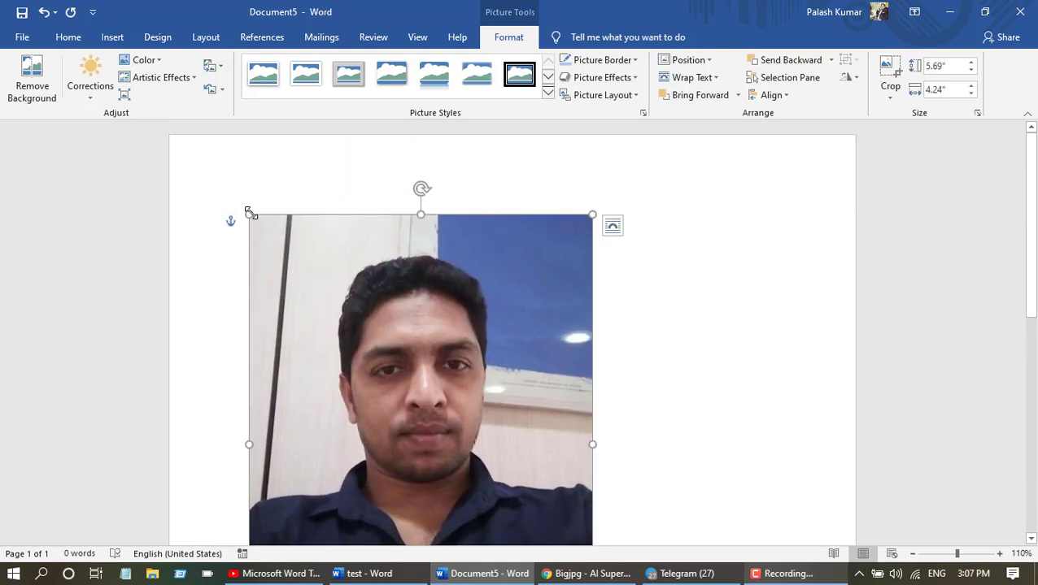
{"action": "left_click_drag", "start_coordinate": [248, 213], "coordinate": [306, 291]}
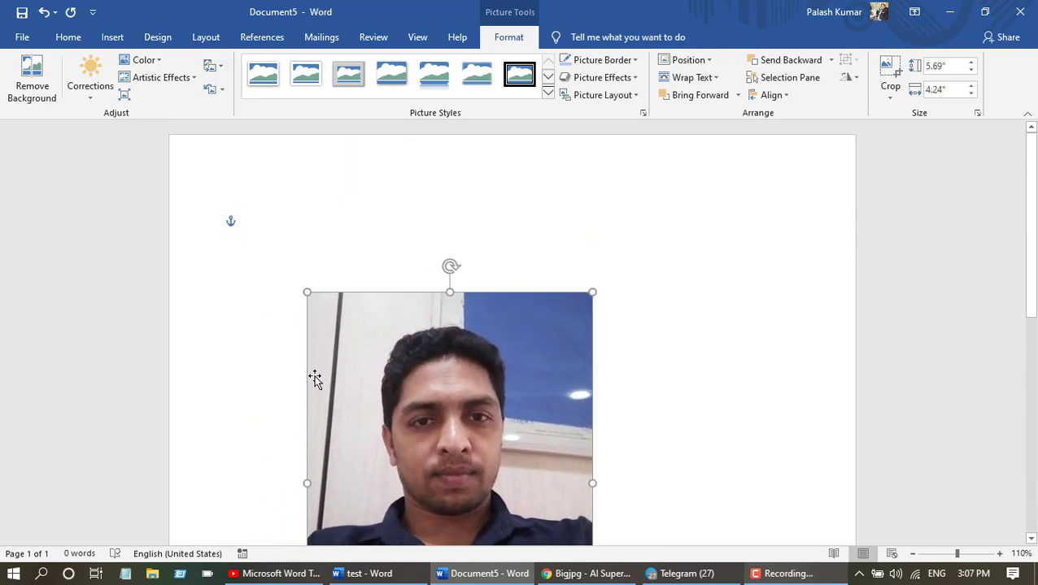
{"action": "scroll", "coordinate": [380, 412], "scroll_direction": "down", "scroll_amount": 3}
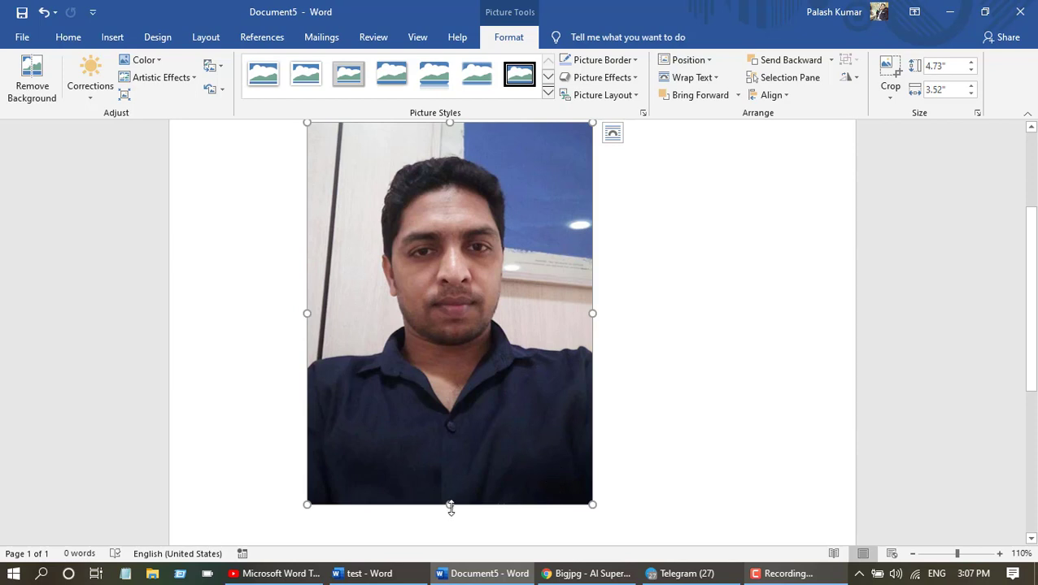
{"action": "mouse_move", "coordinate": [588, 505]}
{"action": "left_mouse_down"}
{"action": "mouse_move", "coordinate": [574, 457]}
{"action": "mouse_move", "coordinate": [587, 473]}
{"action": "left_mouse_up"}
{"action": "scroll", "coordinate": [603, 418], "scroll_direction": "up", "scroll_amount": 3}
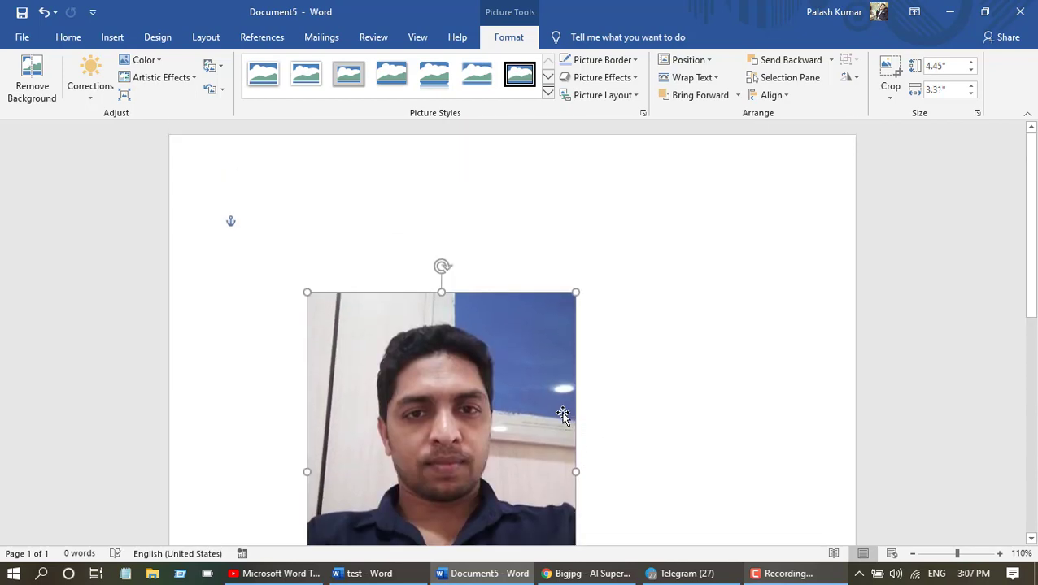
{"action": "scroll", "coordinate": [518, 404], "scroll_direction": "down", "scroll_amount": 2}
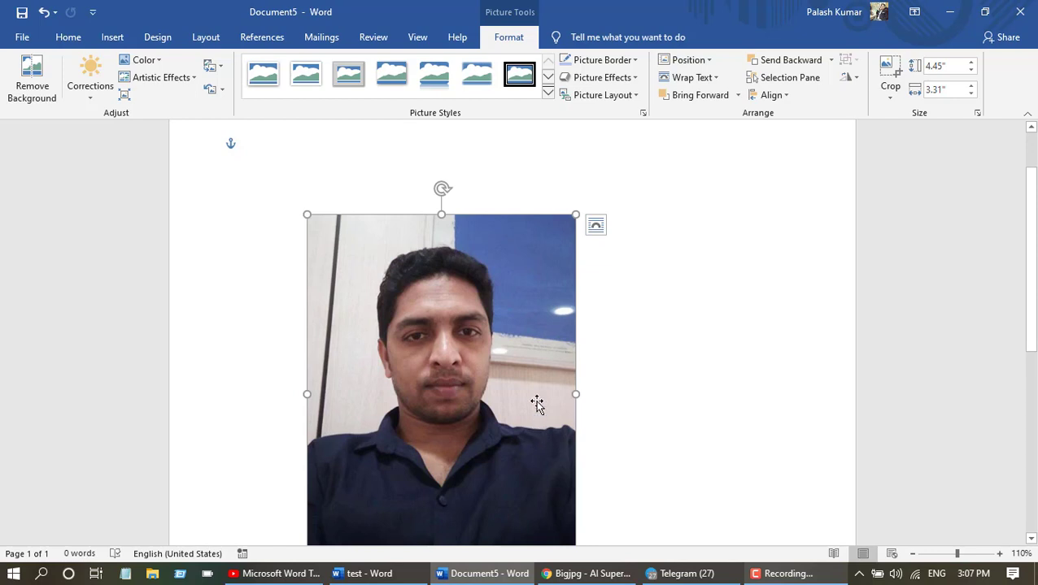
- Start Remove Background and stretch the keep area up, left and down around the person
{"action": "left_click", "coordinate": [31, 96]}
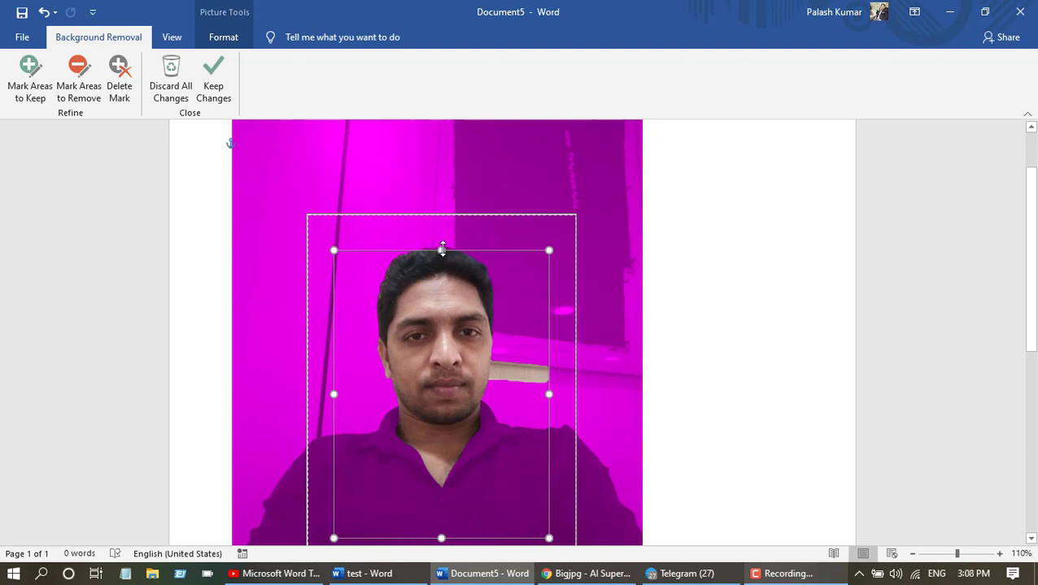
{"action": "left_click_drag", "start_coordinate": [442, 249], "coordinate": [444, 216]}
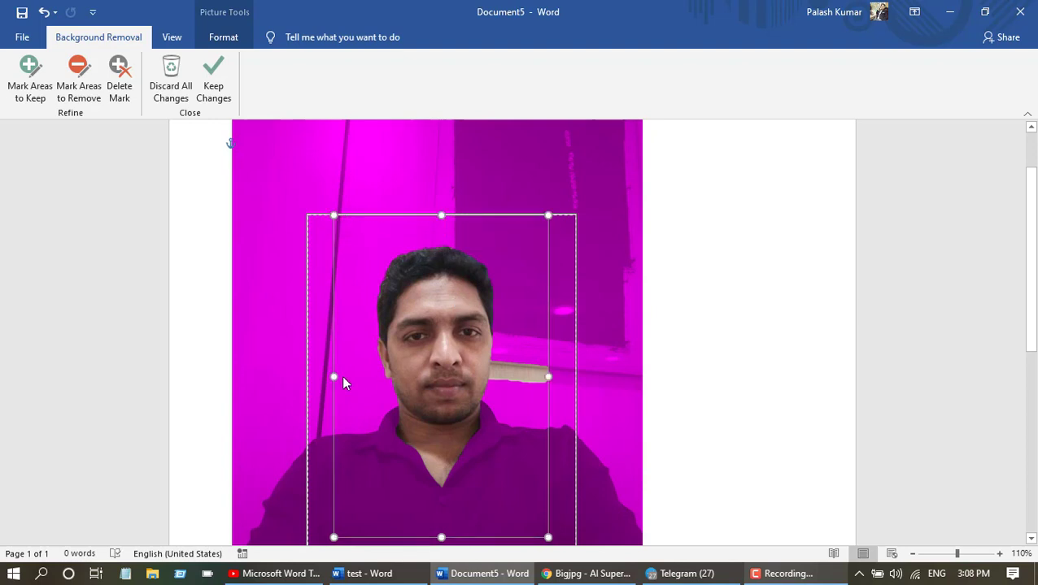
{"action": "left_click_drag", "start_coordinate": [336, 376], "coordinate": [303, 375]}
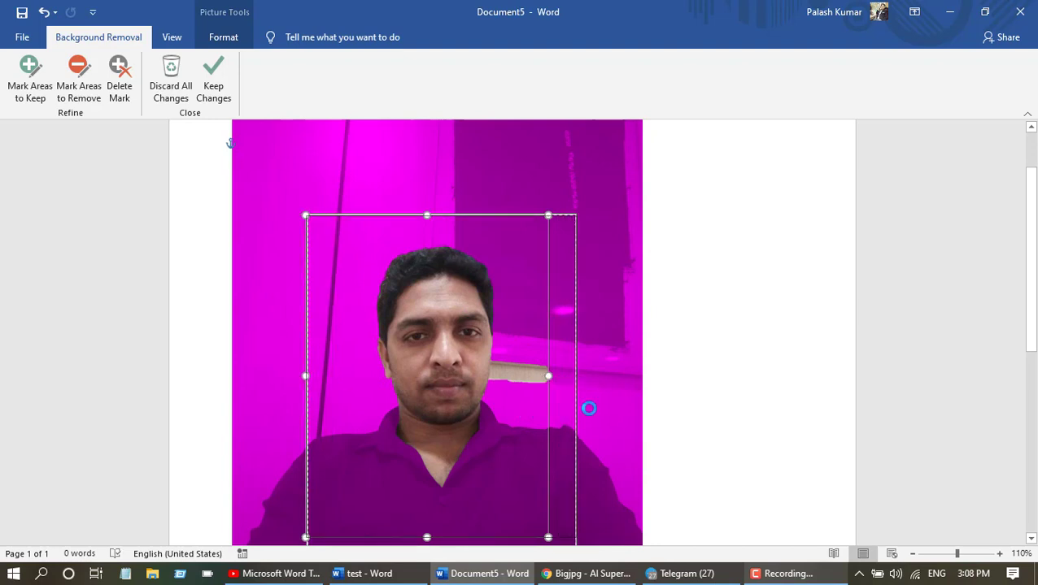
{"action": "scroll", "coordinate": [590, 415], "scroll_direction": "down", "scroll_amount": 3}
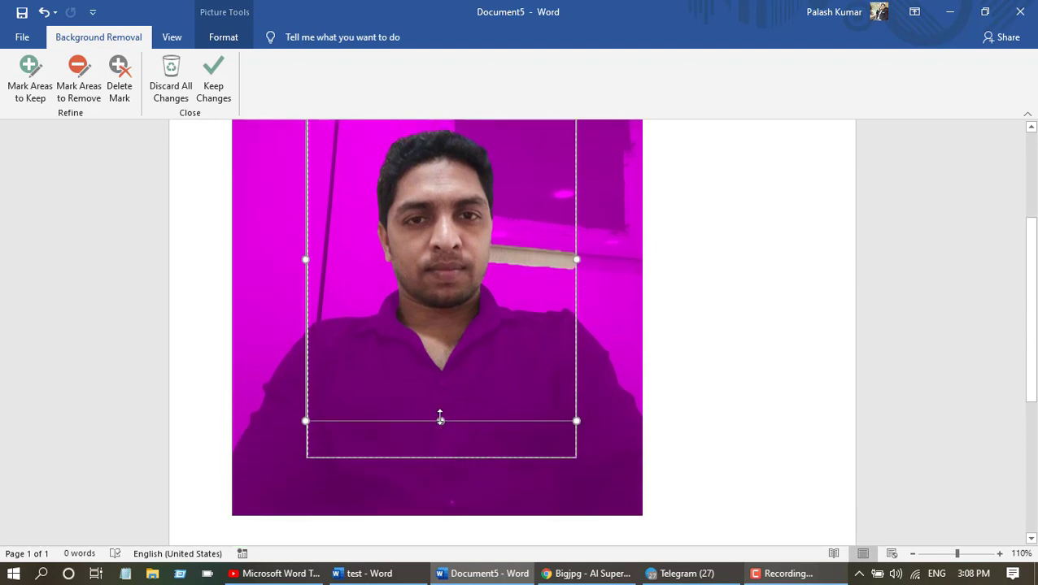
{"action": "left_click_drag", "start_coordinate": [440, 417], "coordinate": [443, 458]}
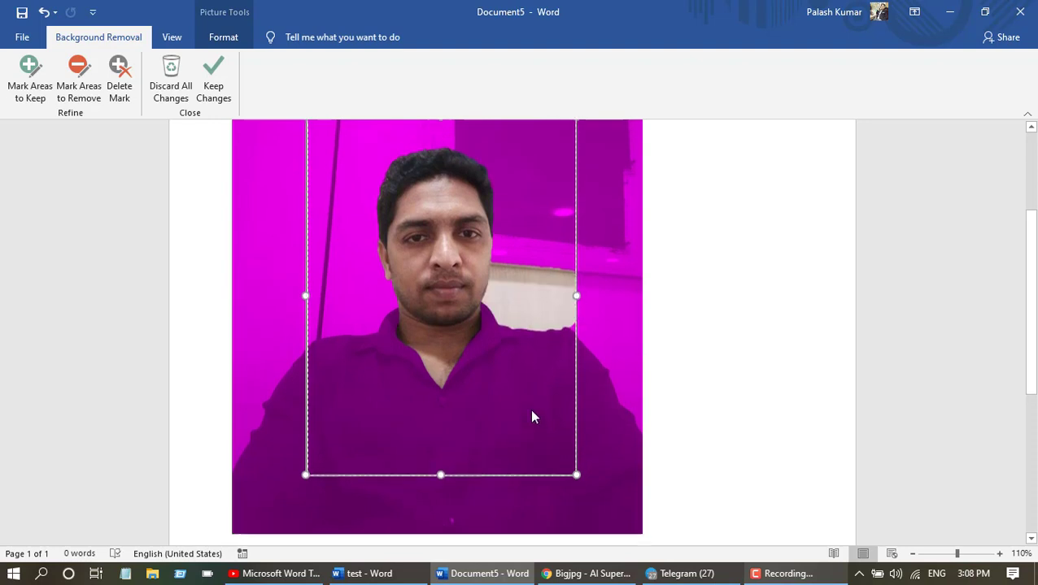
{"action": "scroll", "coordinate": [529, 408], "scroll_direction": "up", "scroll_amount": 5}
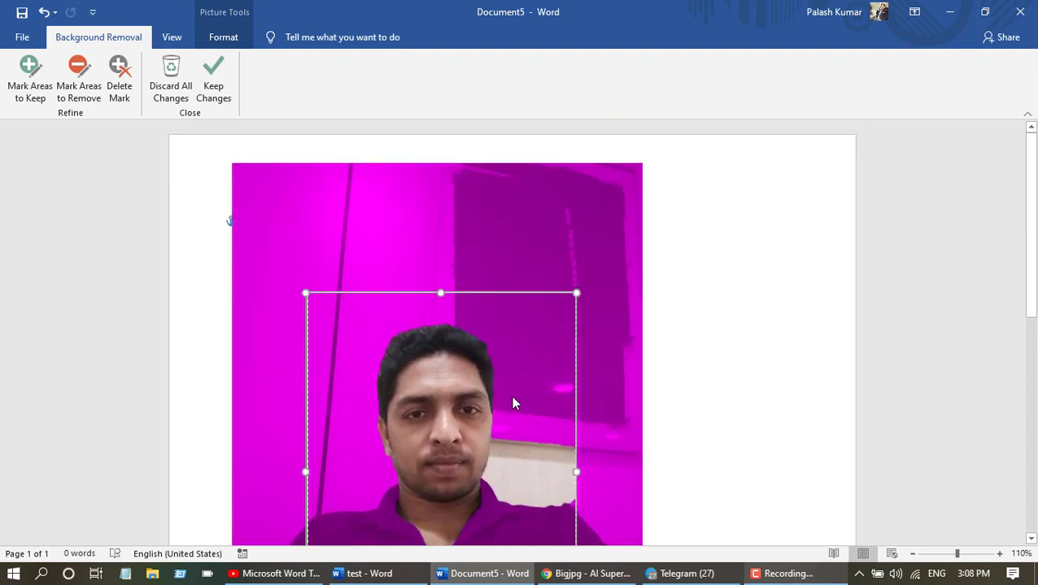
{"action": "left_click", "coordinate": [48, 97]}
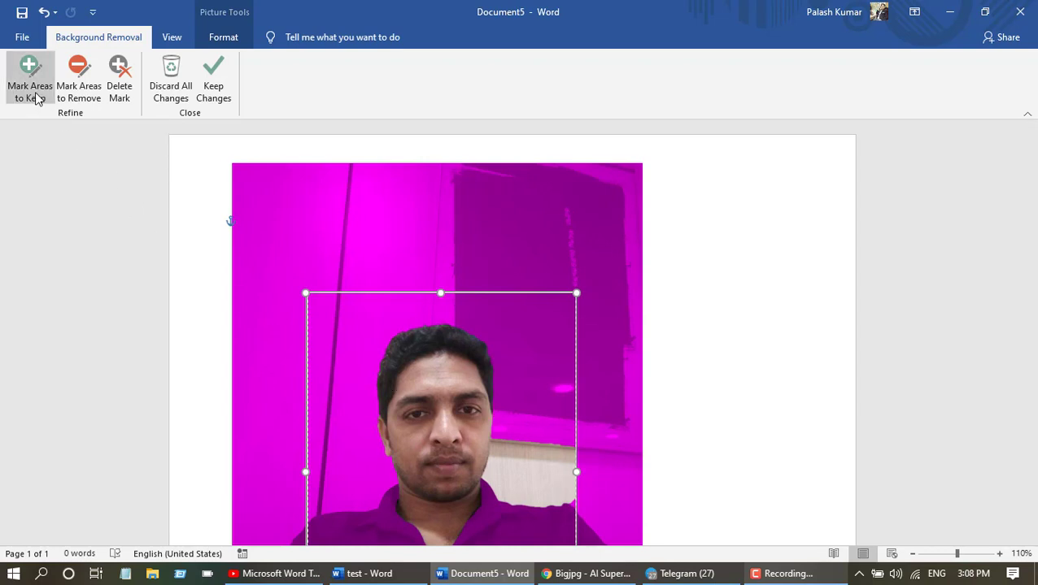
{"action": "left_click", "coordinate": [35, 91]}
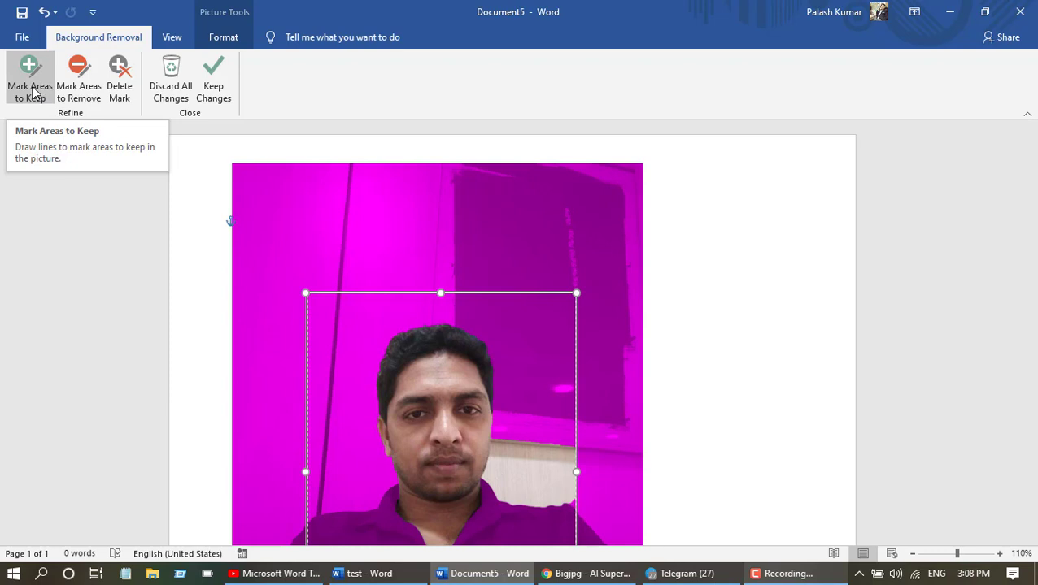
{"action": "scroll", "coordinate": [475, 436], "scroll_direction": "down", "scroll_amount": 3}
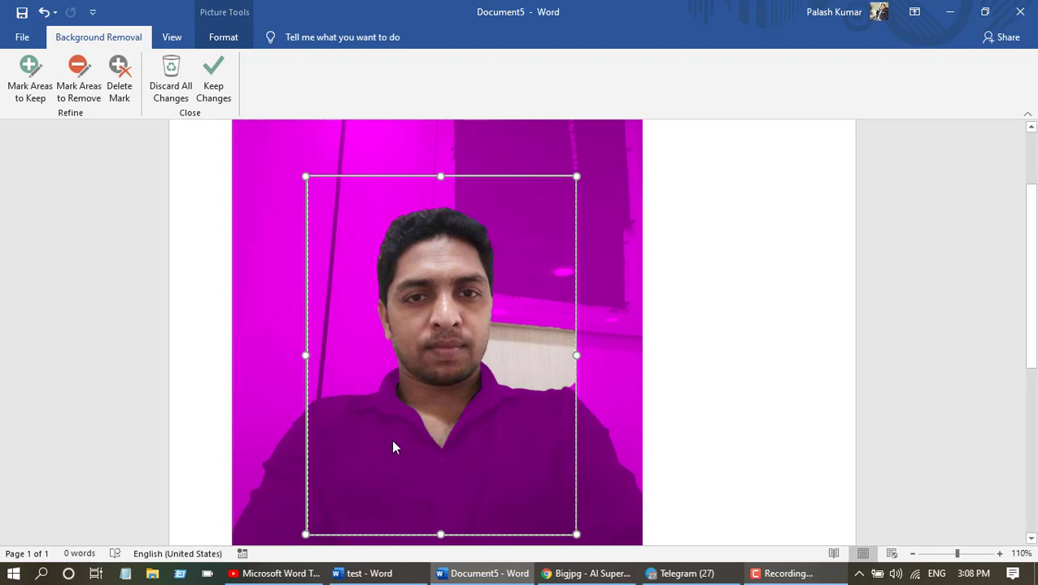
- Draw keep marks across the shirt front, both shirt sides and the photo's bottom edge
{"action": "left_click", "coordinate": [35, 95]}
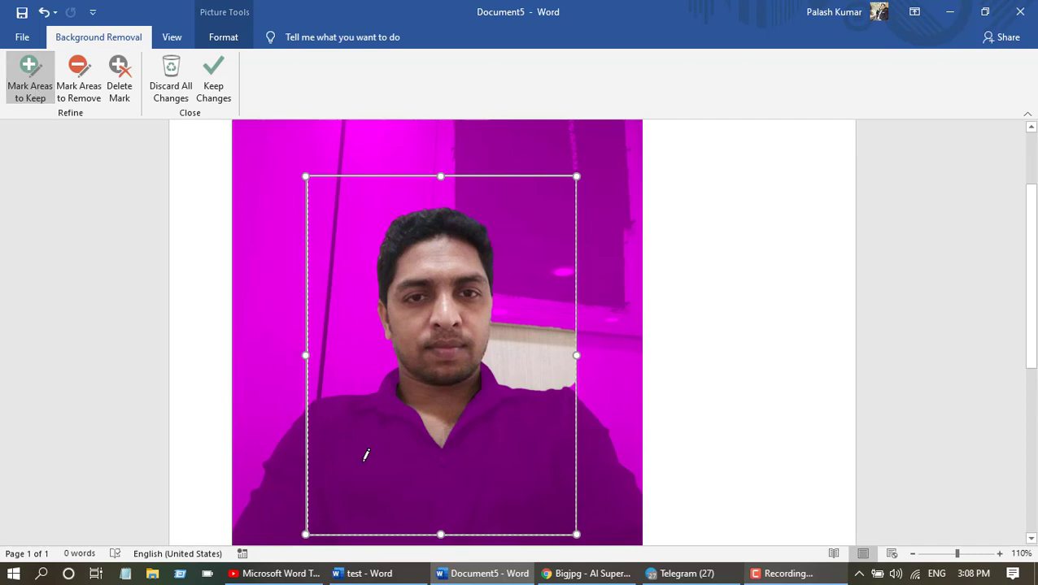
{"action": "left_click_drag", "start_coordinate": [545, 485], "coordinate": [543, 486]}
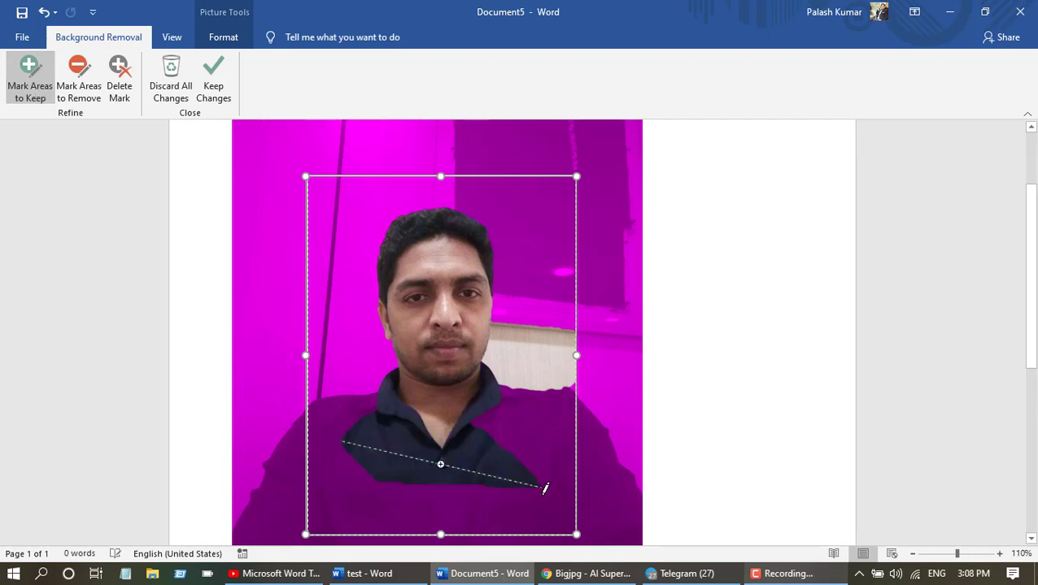
{"action": "left_click_drag", "start_coordinate": [330, 411], "coordinate": [330, 516]}
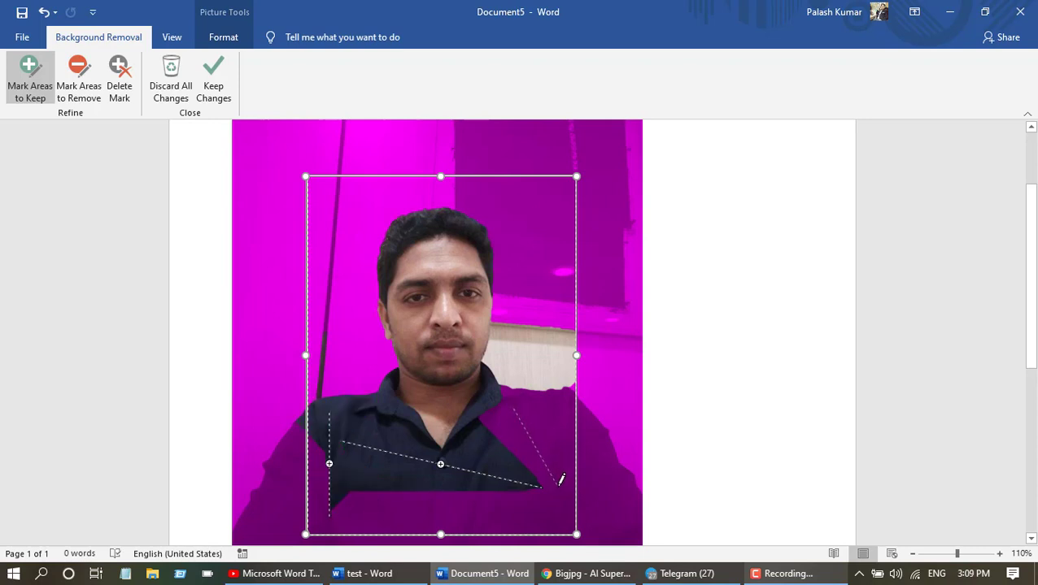
{"action": "left_click_drag", "start_coordinate": [559, 480], "coordinate": [559, 481]}
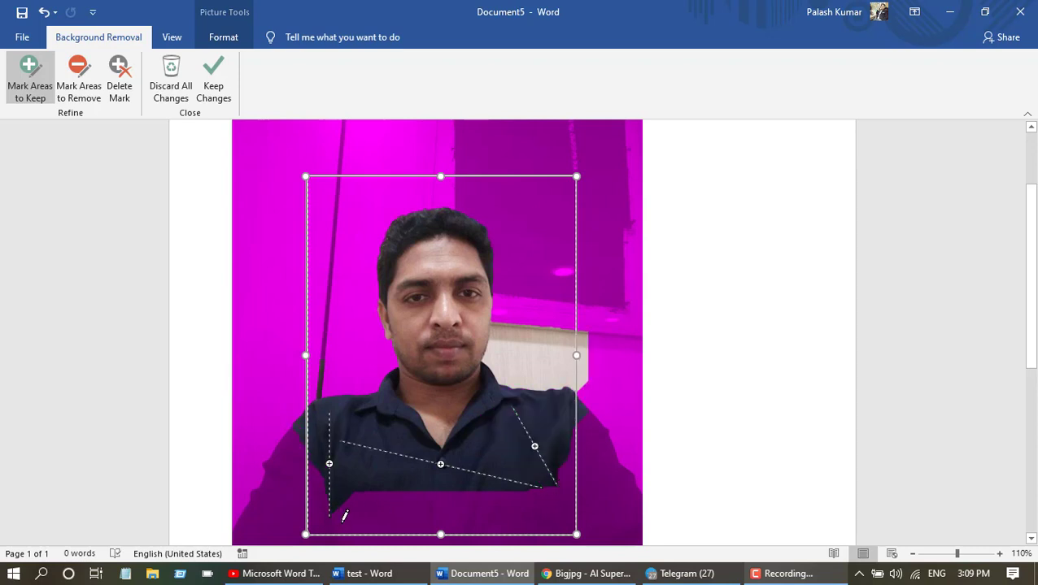
{"action": "left_click_drag", "start_coordinate": [415, 526], "coordinate": [532, 520]}
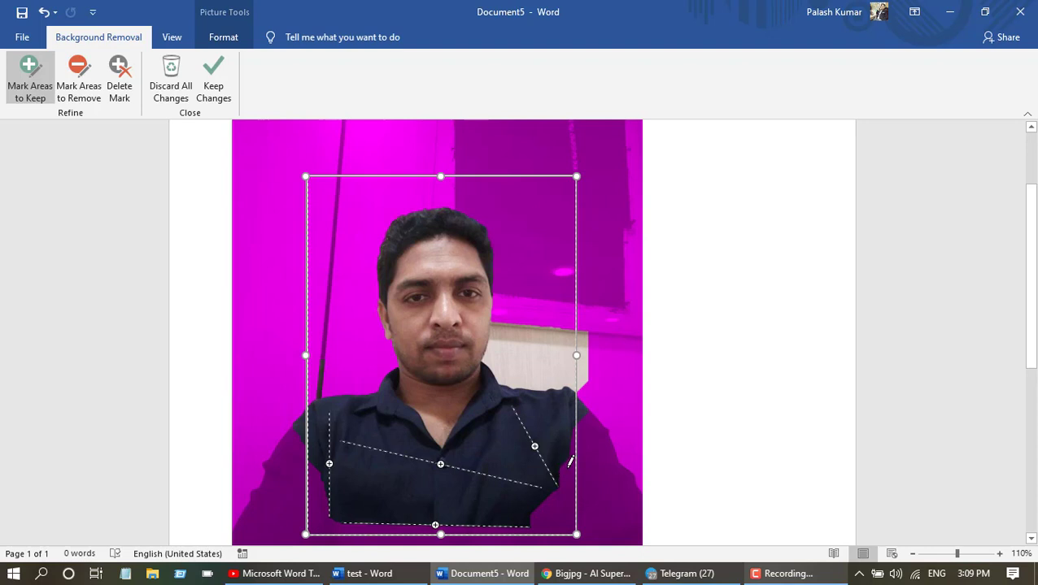
{"action": "left_click_drag", "start_coordinate": [567, 521], "coordinate": [567, 521]}
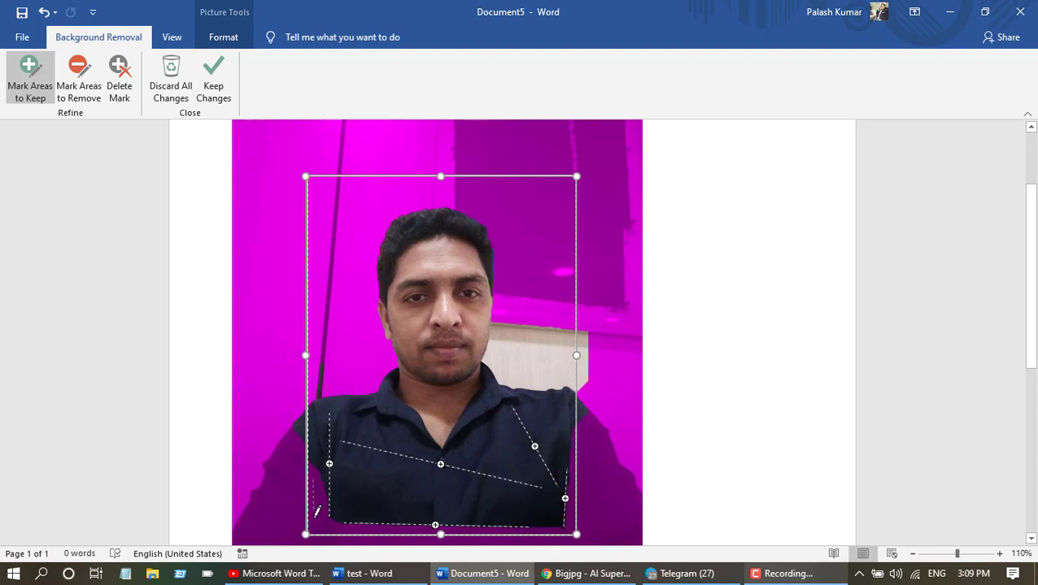
{"action": "left_click_drag", "start_coordinate": [317, 523], "coordinate": [317, 523]}
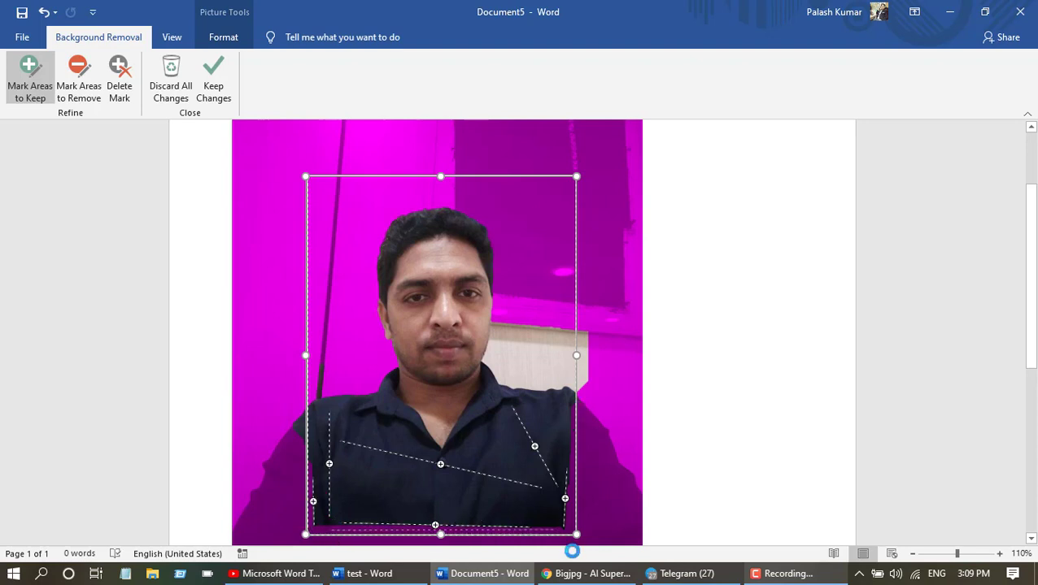
{"action": "left_click_drag", "start_coordinate": [557, 523], "coordinate": [569, 533]}
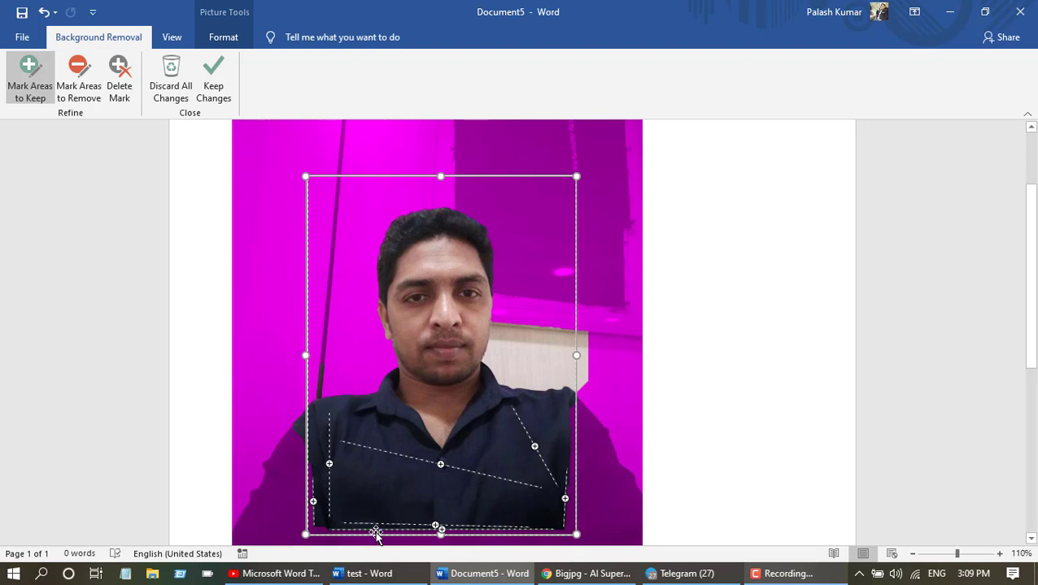
{"action": "left_click_drag", "start_coordinate": [575, 416], "coordinate": [569, 533]}
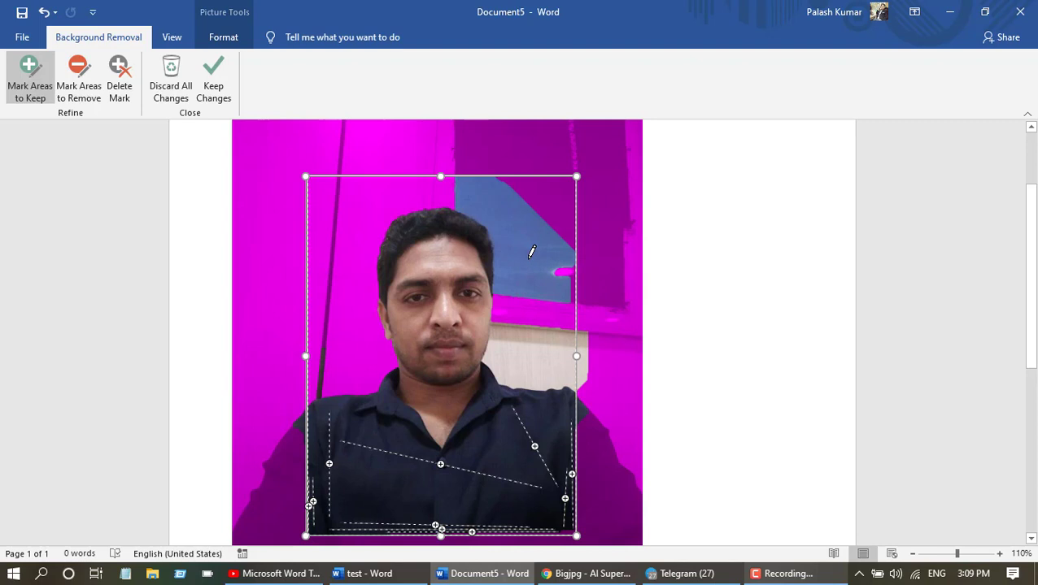
- Mark the wall patches beside the man's head as areas to remove
{"action": "left_click", "coordinate": [83, 93]}
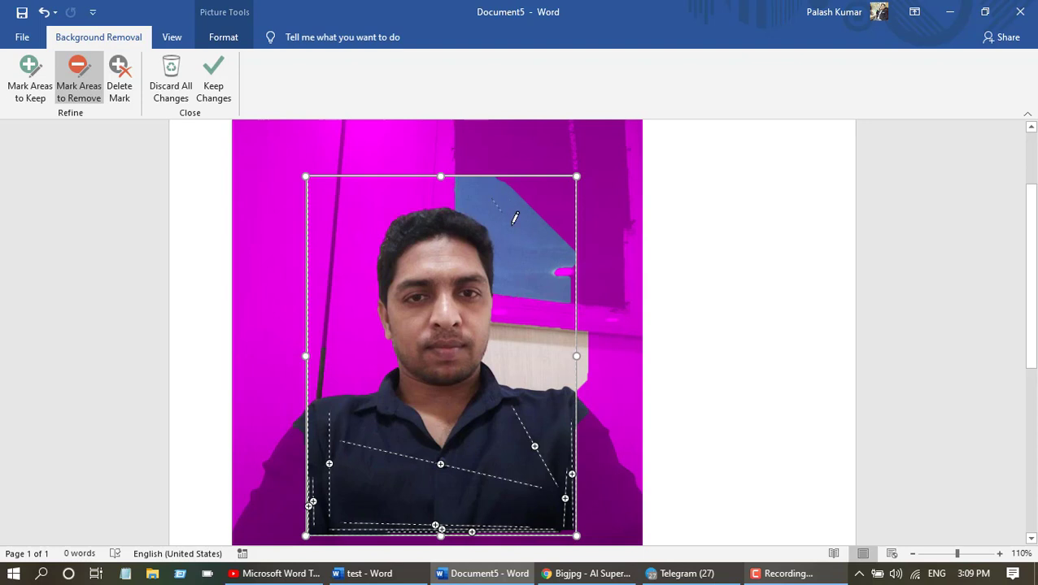
{"action": "left_click_drag", "start_coordinate": [493, 198], "coordinate": [532, 260]}
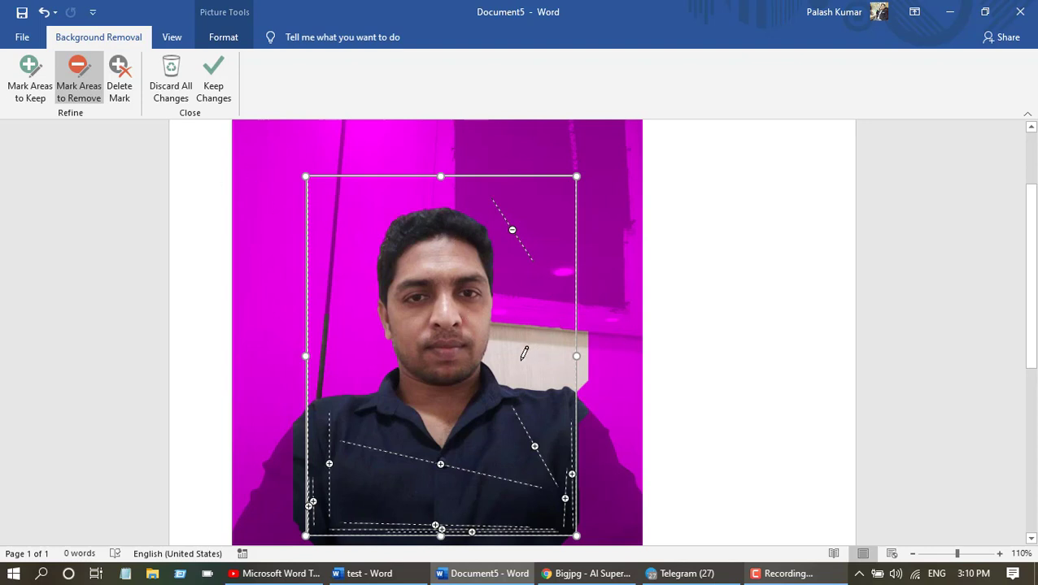
{"action": "mouse_move", "coordinate": [517, 364]}
{"action": "left_mouse_down"}
{"action": "mouse_move", "coordinate": [560, 345]}
{"action": "mouse_move", "coordinate": [514, 316]}
{"action": "left_mouse_up"}
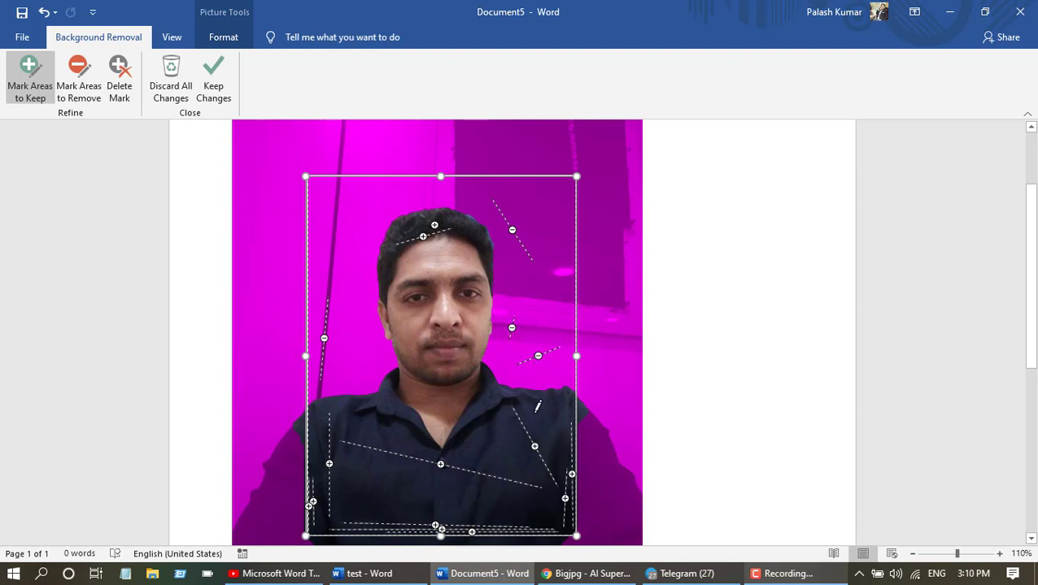
{"action": "scroll", "coordinate": [543, 404], "scroll_direction": "down", "scroll_amount": 2}
{"action": "scroll", "coordinate": [317, 224], "scroll_direction": "up", "scroll_amount": 3}
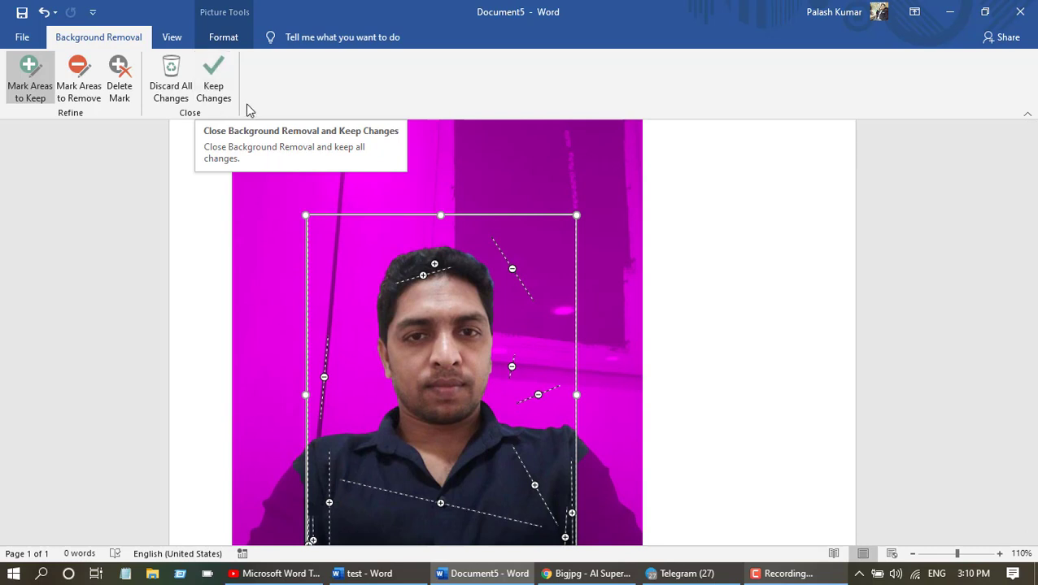
- Keep the background removal, shrink the photo to 2.24" by 1.67", and move it up the page
{"action": "left_click", "coordinate": [211, 92]}
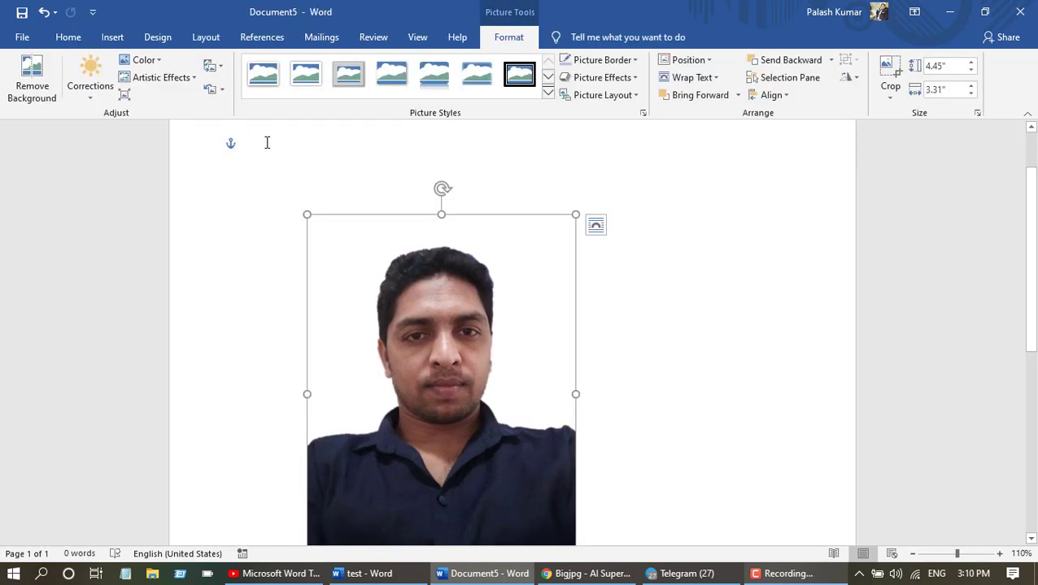
{"action": "scroll", "coordinate": [443, 326], "scroll_direction": "down", "scroll_amount": 3}
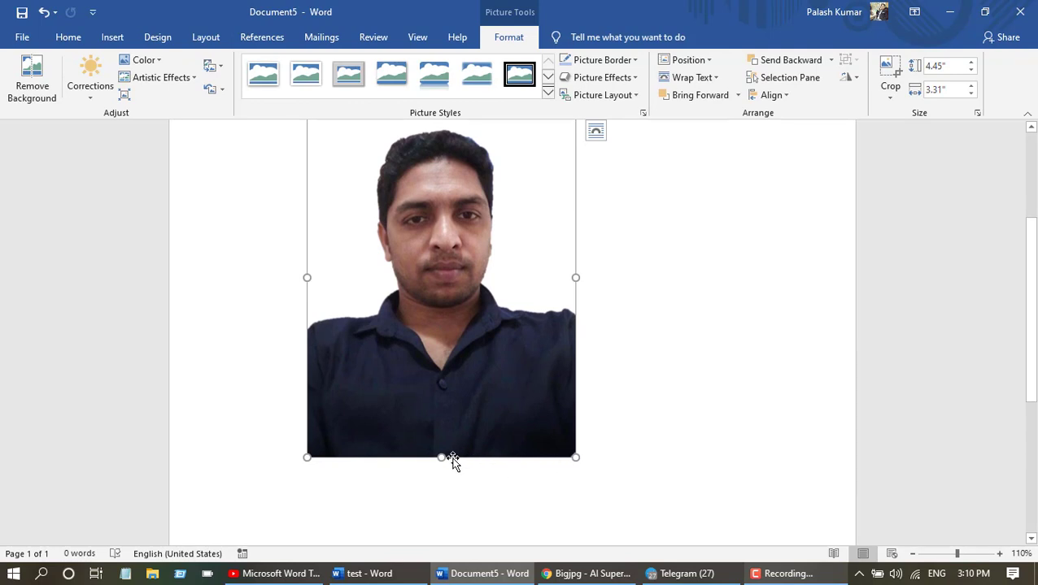
{"action": "left_click_drag", "start_coordinate": [573, 458], "coordinate": [522, 386]}
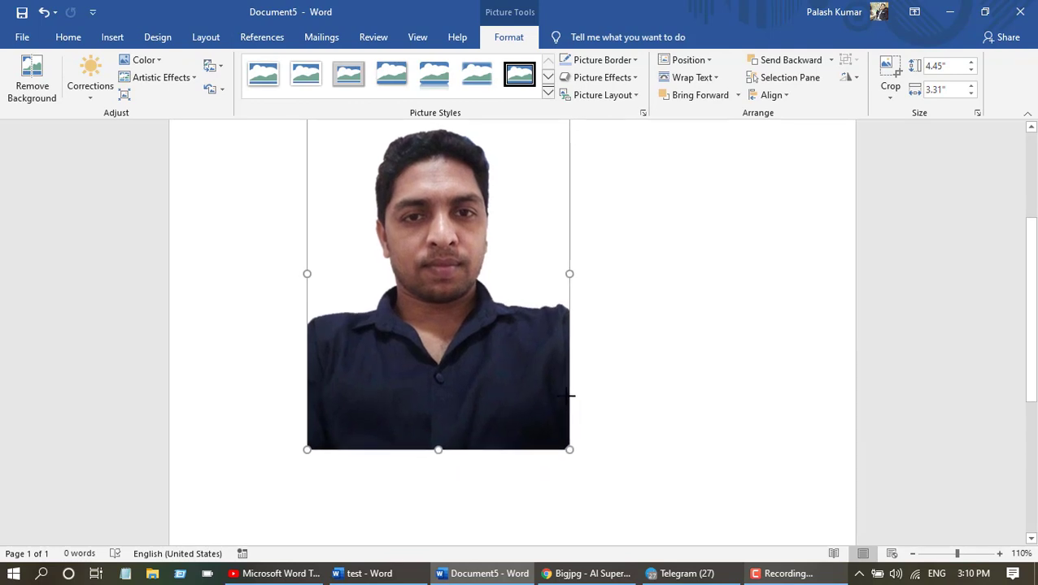
{"action": "scroll", "coordinate": [520, 439], "scroll_direction": "up", "scroll_amount": 2}
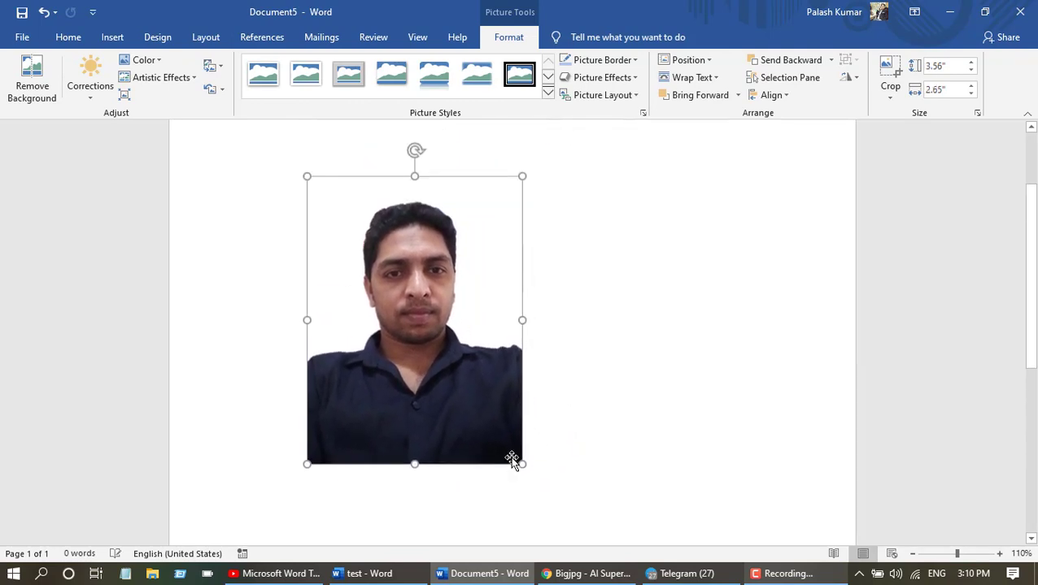
{"action": "scroll", "coordinate": [504, 456], "scroll_direction": "up", "scroll_amount": 1}
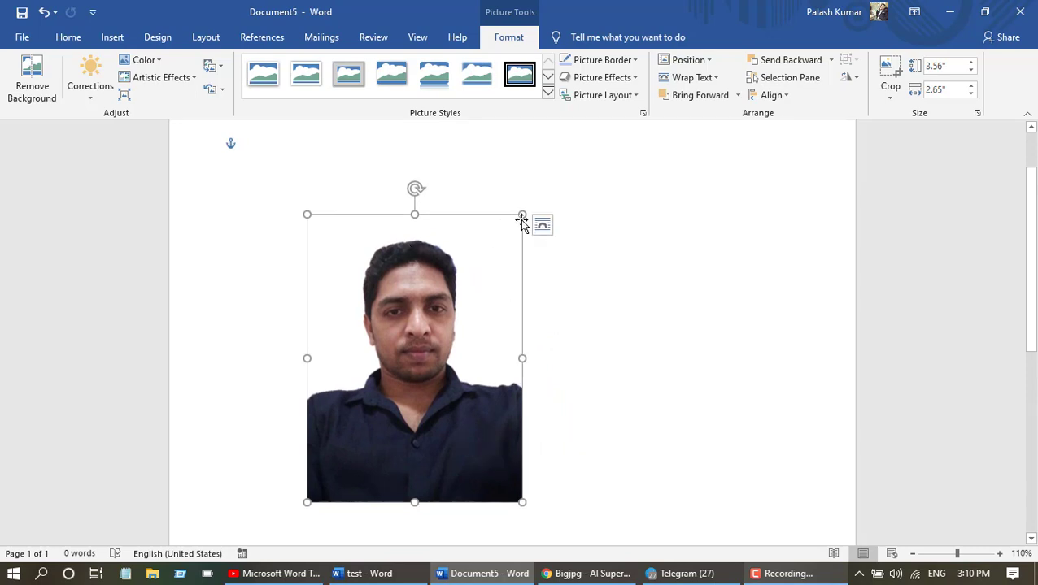
{"action": "mouse_move", "coordinate": [522, 215]}
{"action": "left_mouse_down"}
{"action": "mouse_move", "coordinate": [453, 271]}
{"action": "mouse_move", "coordinate": [420, 320]}
{"action": "left_mouse_up"}
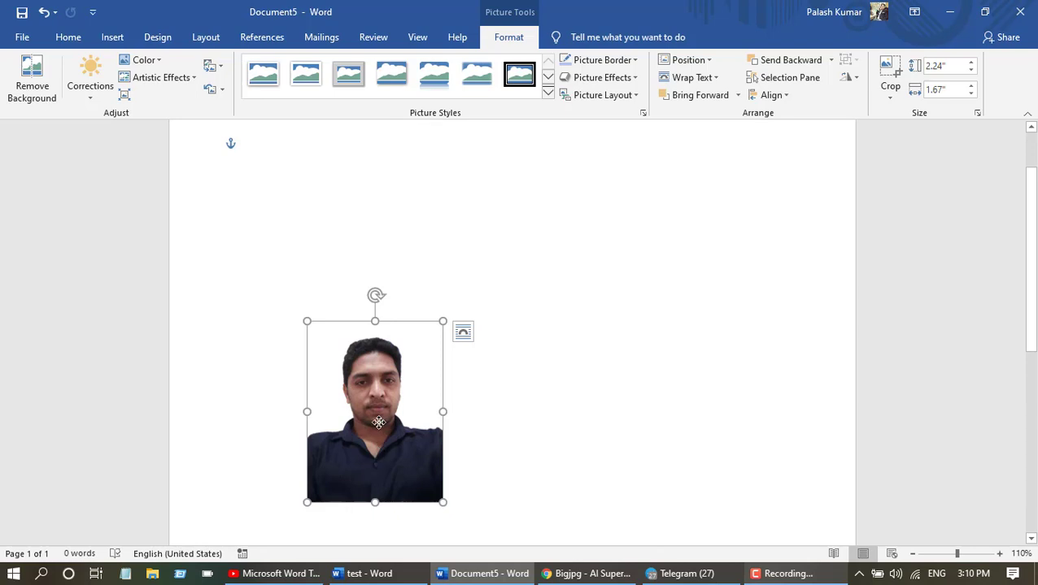
{"action": "left_click_drag", "start_coordinate": [379, 440], "coordinate": [373, 322]}
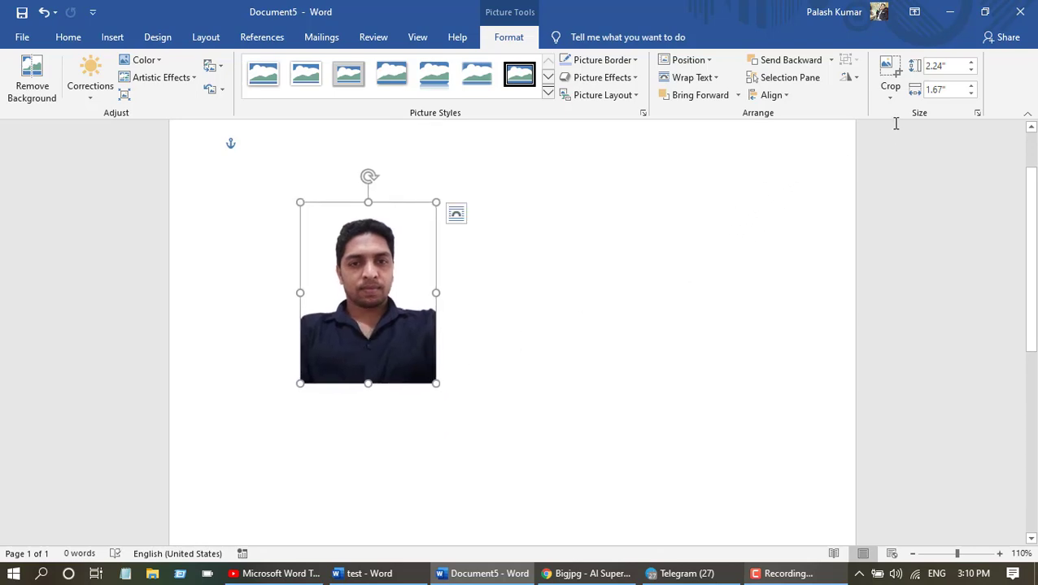
- Crop the right, left and bottom edges slightly so the photo measures 2.13" by 1.52"
{"action": "left_click", "coordinate": [890, 96]}
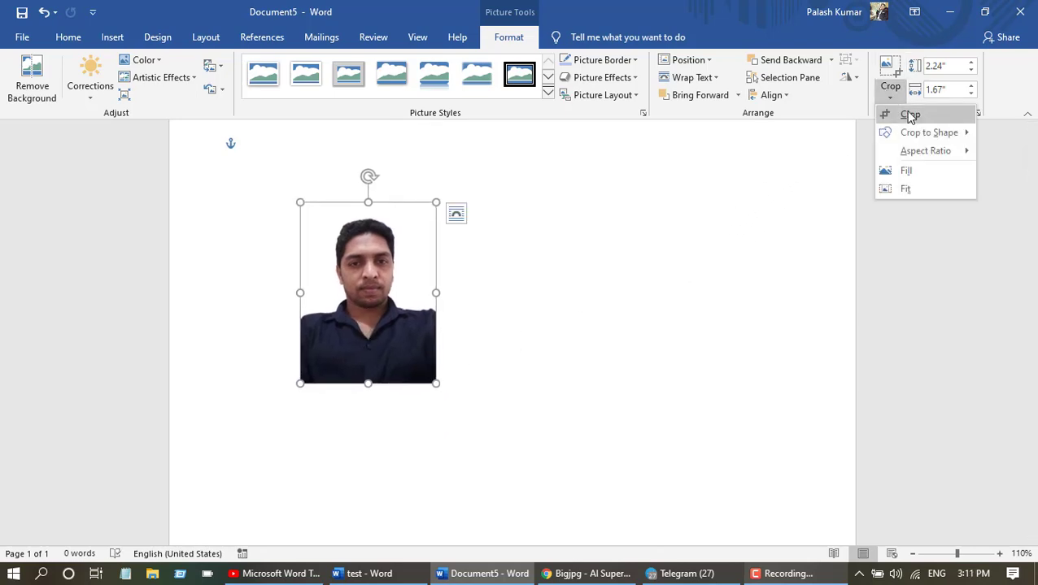
{"action": "left_click", "coordinate": [907, 112]}
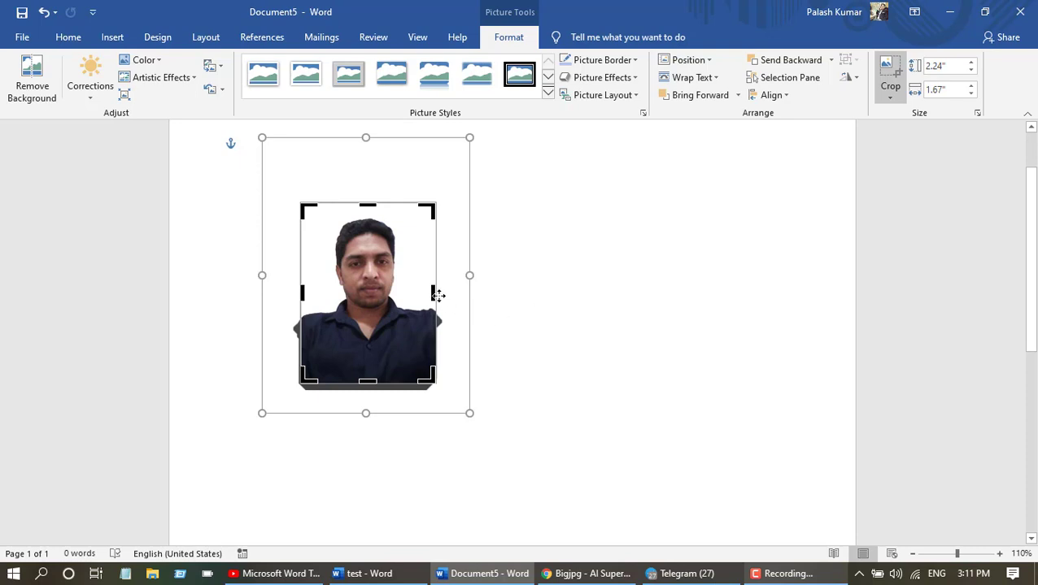
{"action": "left_click_drag", "start_coordinate": [434, 292], "coordinate": [429, 293]}
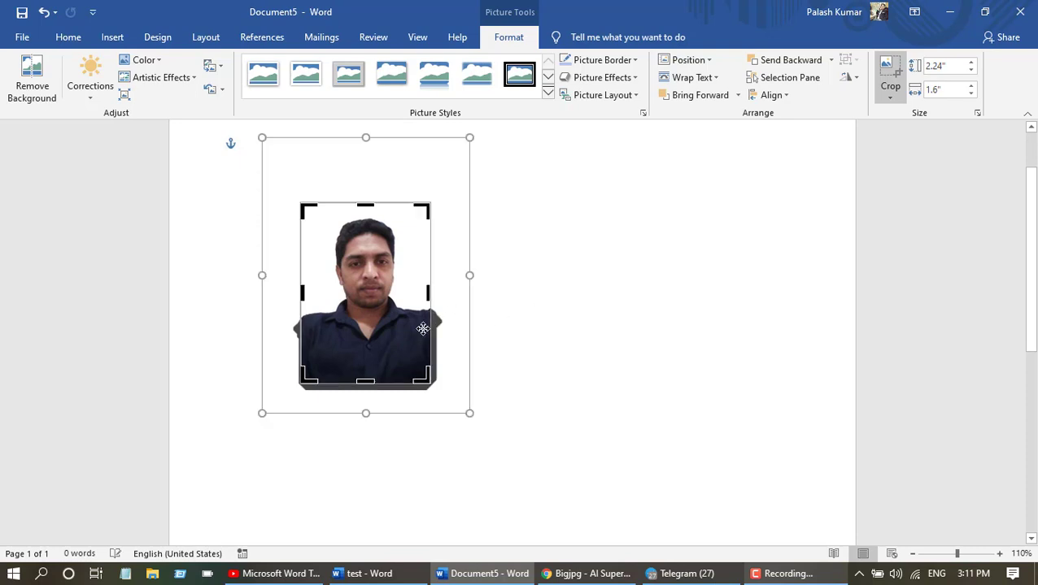
{"action": "left_click_drag", "start_coordinate": [305, 295], "coordinate": [310, 296]}
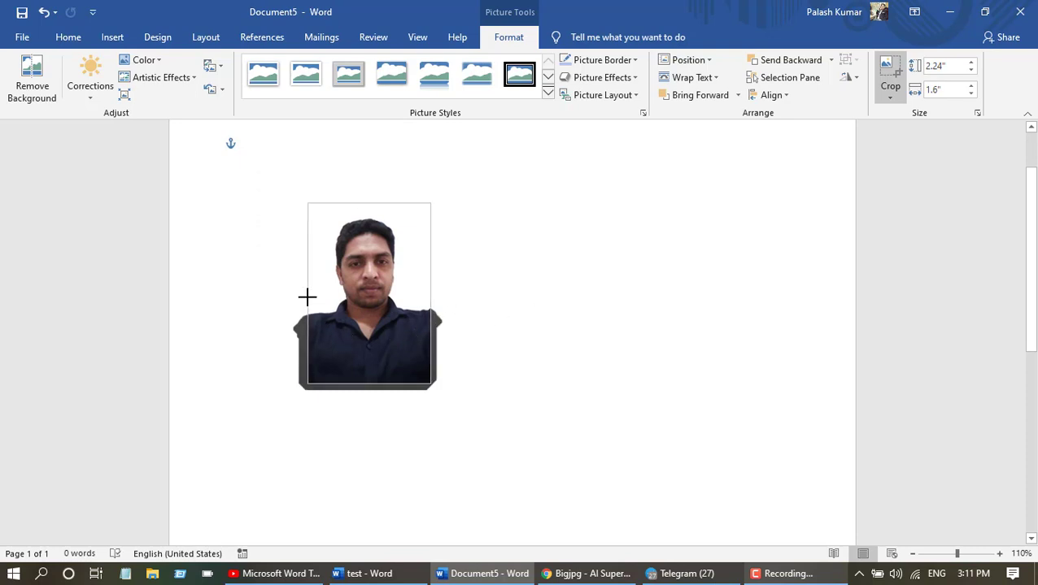
{"action": "left_click_drag", "start_coordinate": [369, 383], "coordinate": [369, 376]}
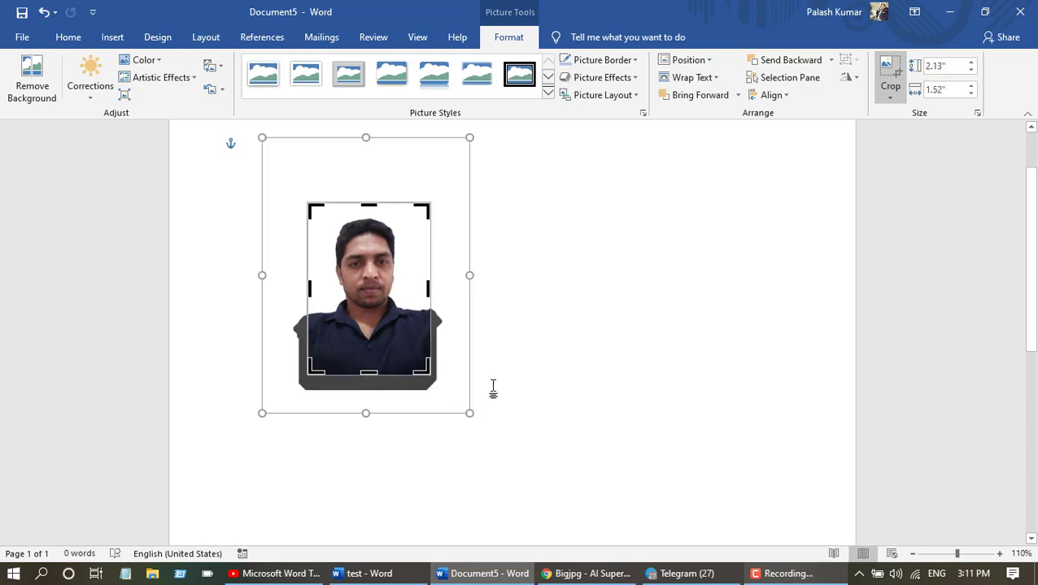
{"action": "left_click", "coordinate": [891, 72]}
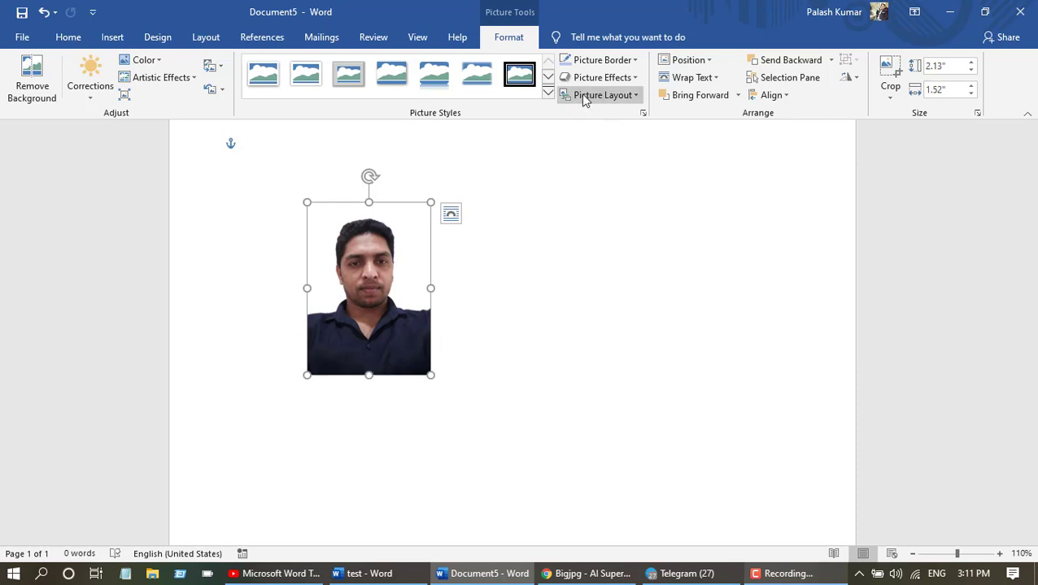
- Give the portrait photo a light blue picture border
{"action": "left_click", "coordinate": [634, 60]}
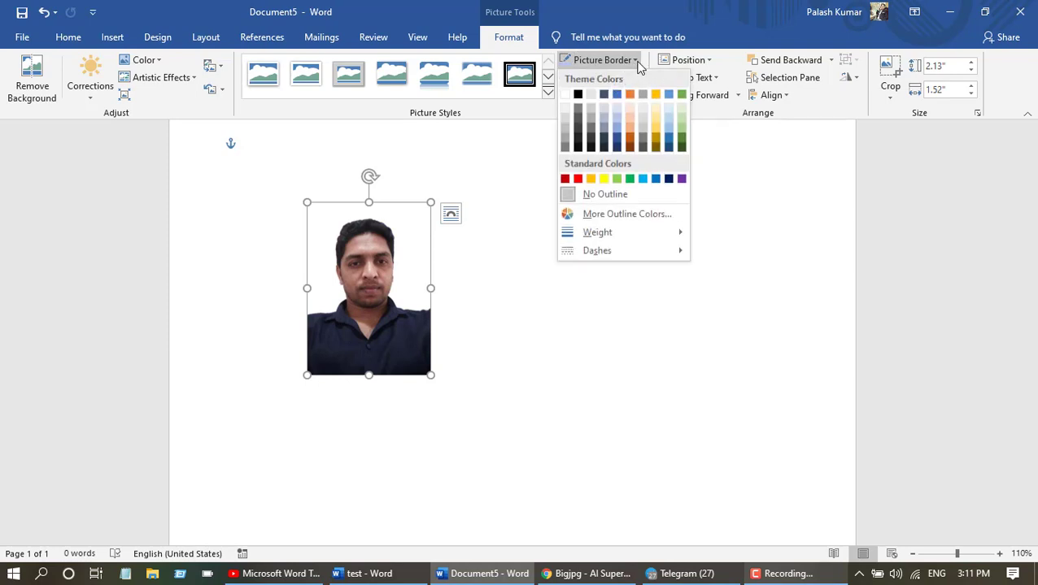
{"action": "left_click", "coordinate": [636, 61]}
{"action": "left_click", "coordinate": [636, 62]}
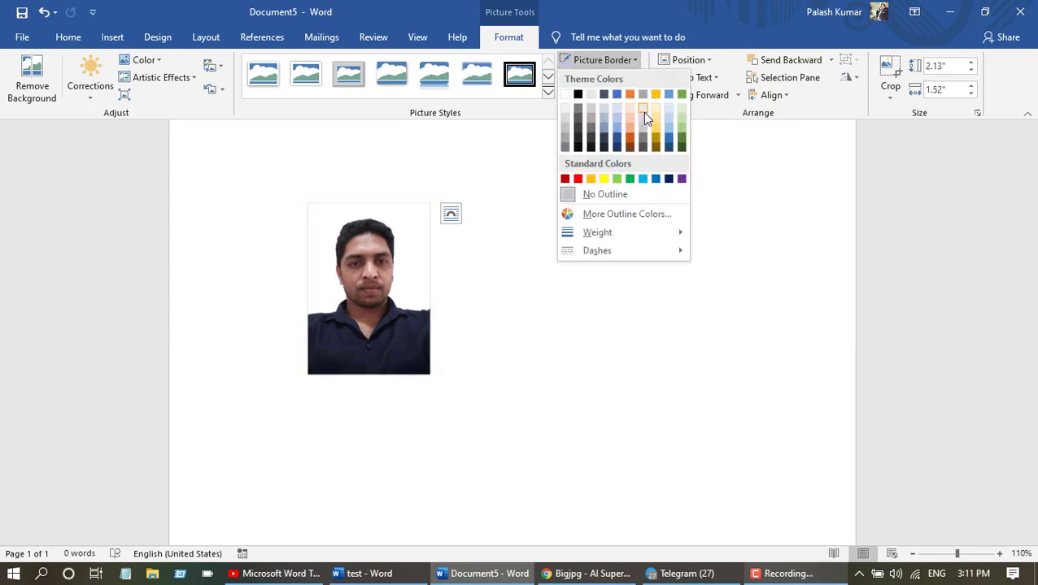
{"action": "left_click", "coordinate": [618, 126]}
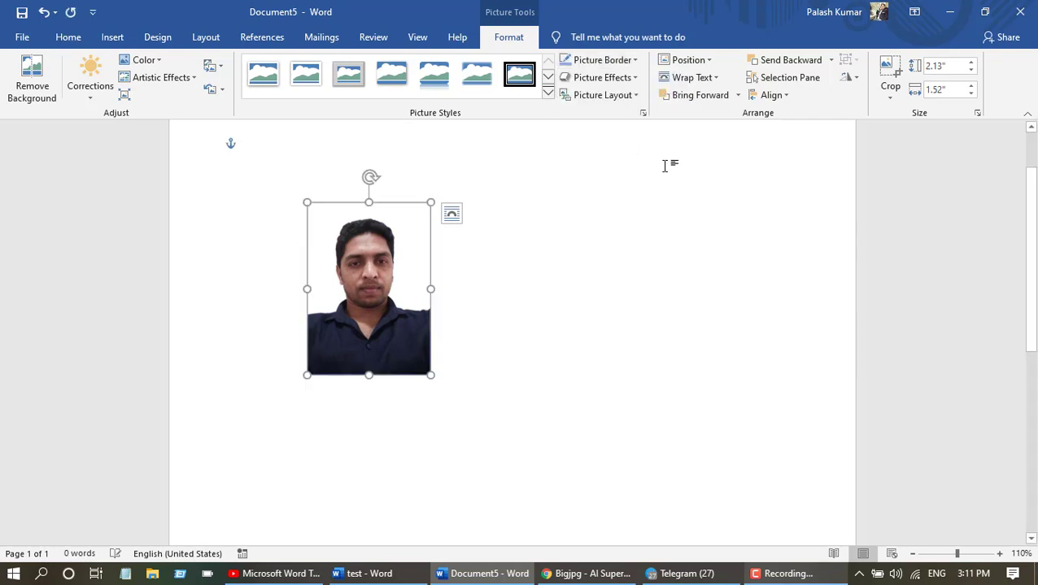
- Thicken the border to 3 pt and drag the photo up to the page's top-left
{"action": "left_click", "coordinate": [634, 64]}
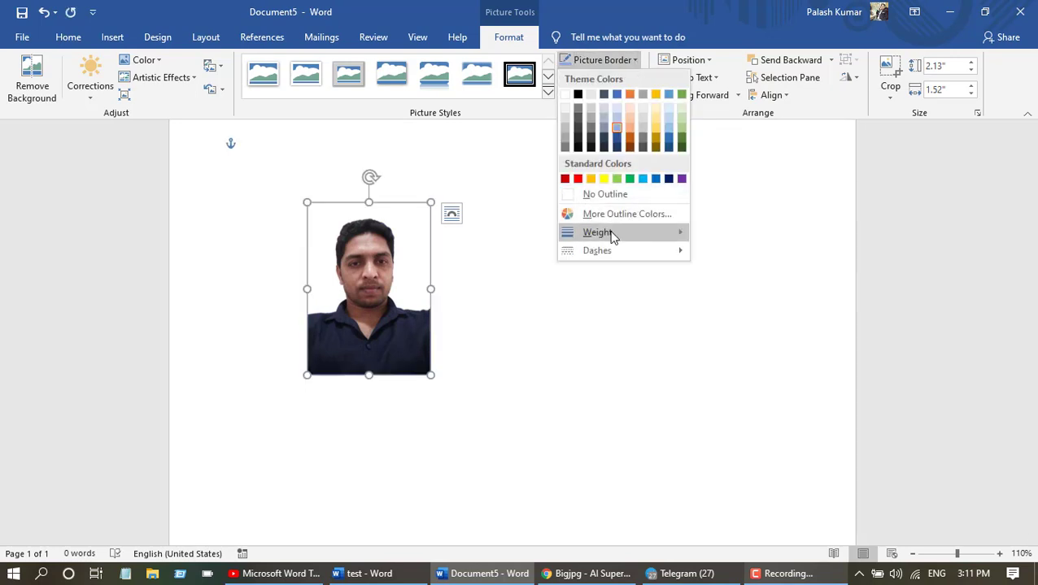
{"action": "mouse_move", "coordinate": [611, 235]}
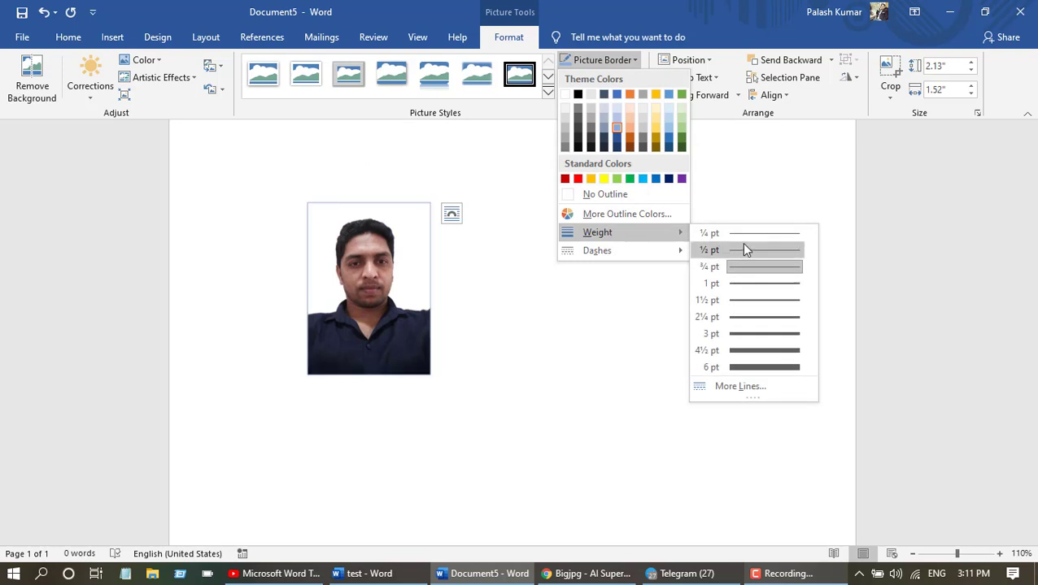
{"action": "left_click", "coordinate": [755, 341]}
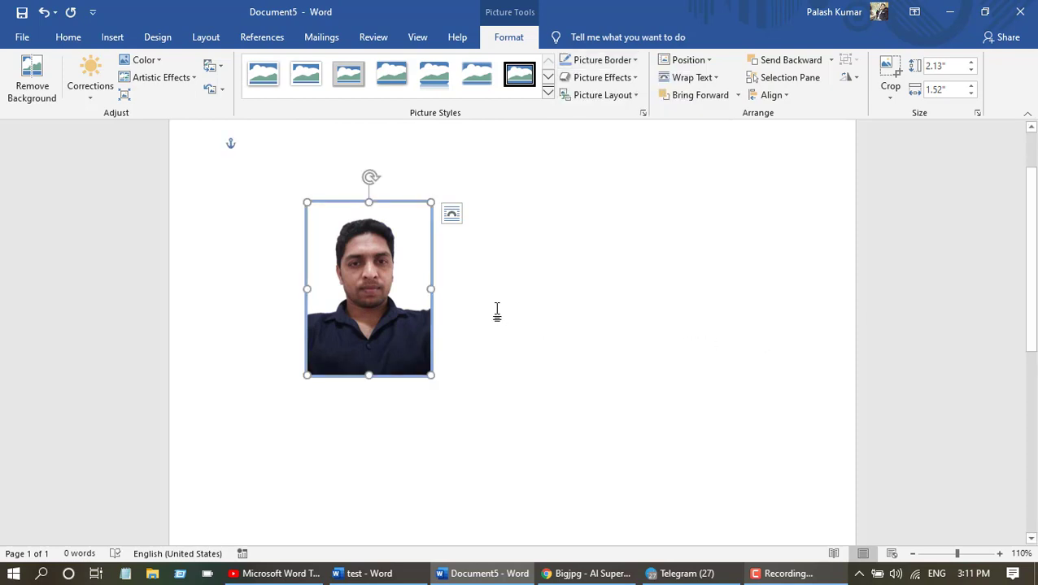
{"action": "left_click_drag", "start_coordinate": [387, 347], "coordinate": [330, 315]}
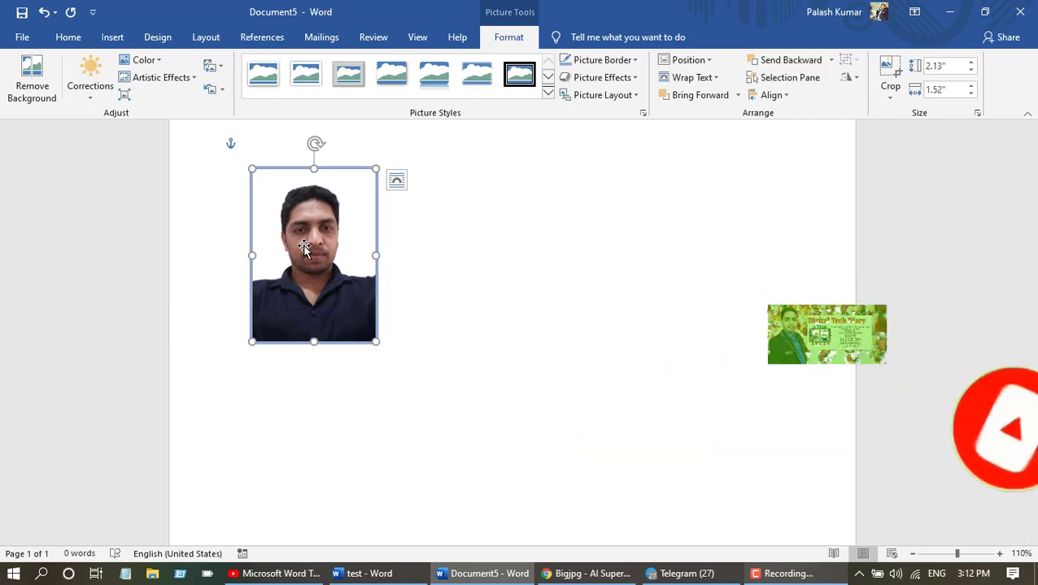
- Unlock aspect ratio and original-size scaling, then set the photo height to 2.03" keeping 1.52" width
{"action": "right_click", "coordinate": [304, 246]}
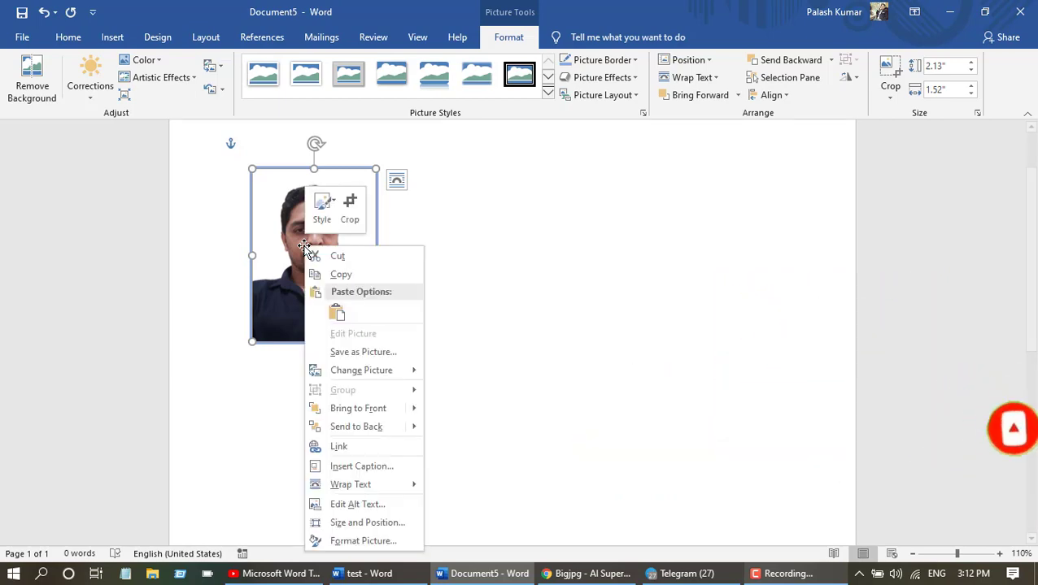
{"action": "left_click", "coordinate": [375, 522]}
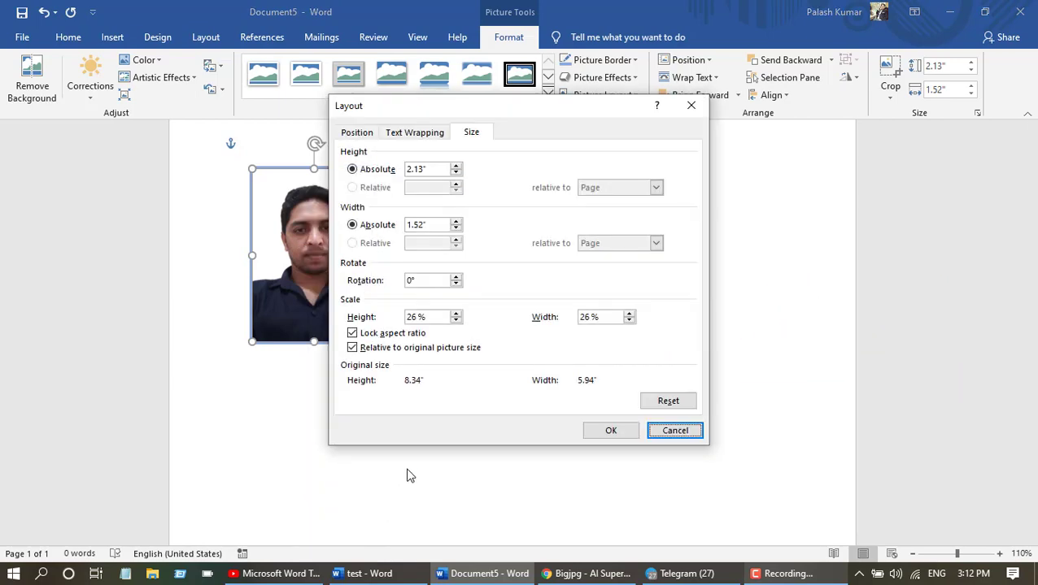
{"action": "left_click", "coordinate": [368, 335]}
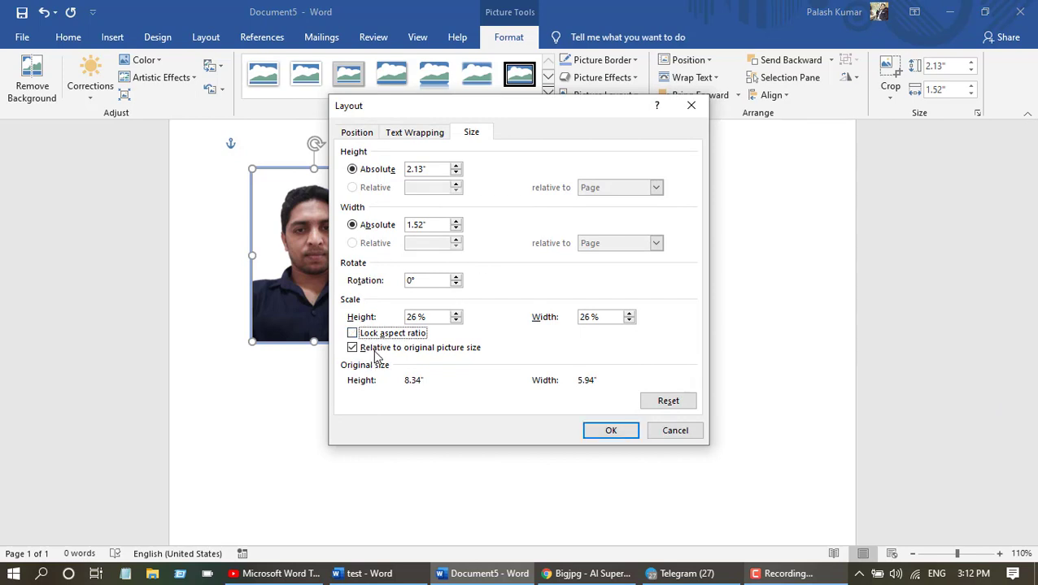
{"action": "left_click", "coordinate": [368, 349]}
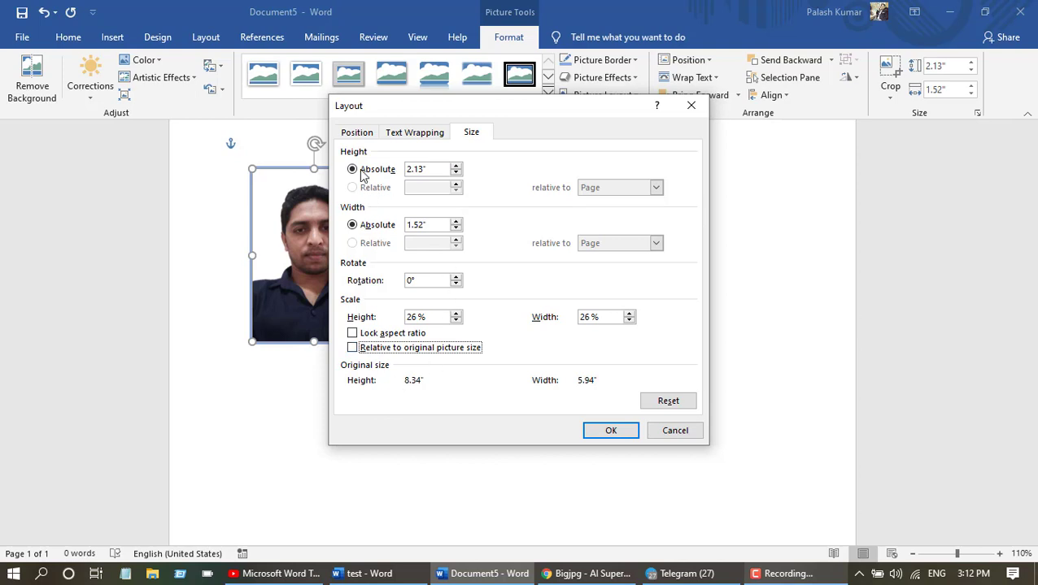
{"action": "left_click", "coordinate": [456, 174]}
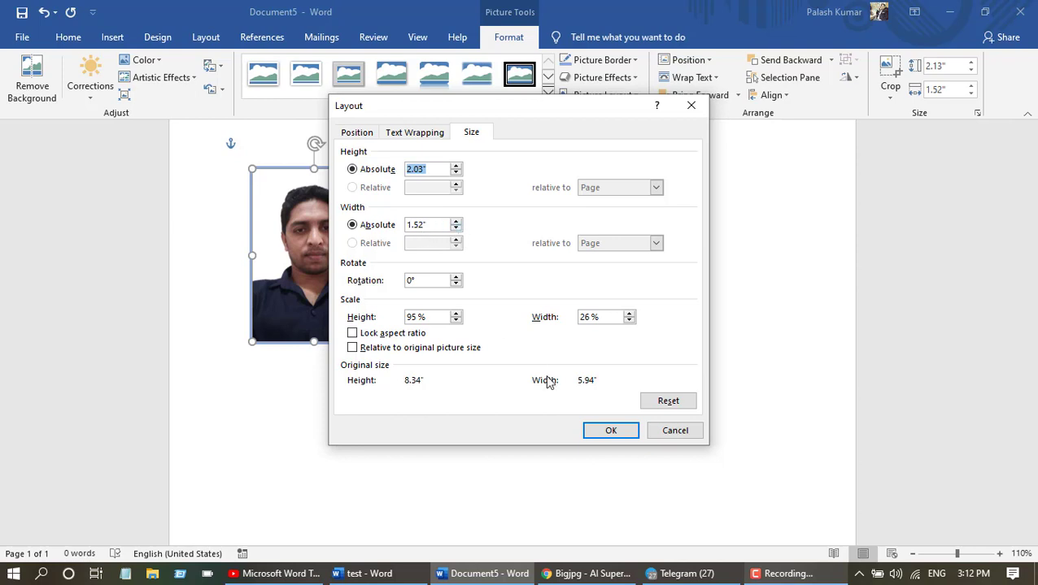
{"action": "left_click", "coordinate": [611, 431]}
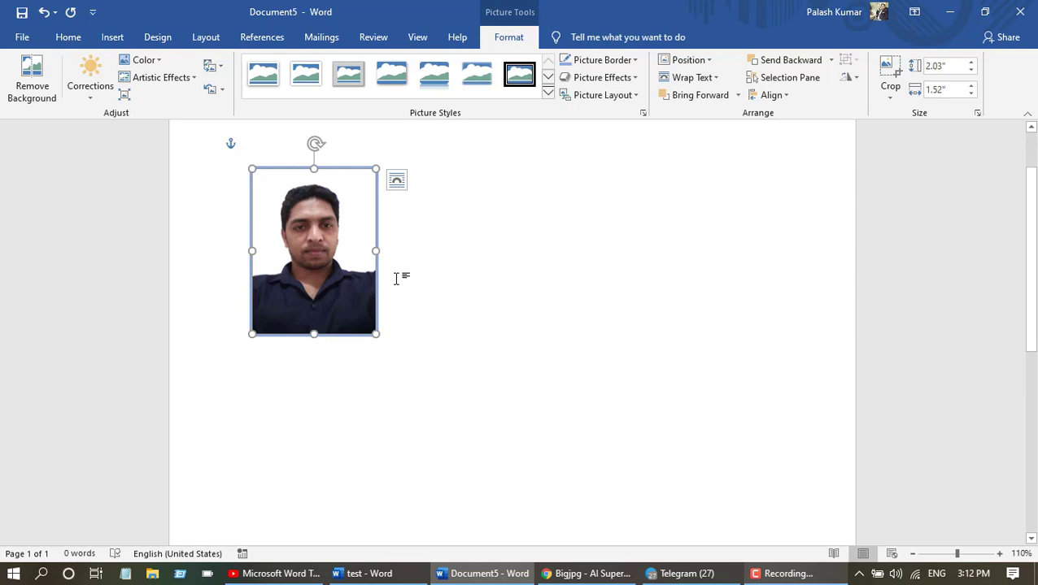
- Undo the last change, then Ctrl-drag three copies of the photo into a row of four
{"action": "scroll", "coordinate": [439, 313], "scroll_direction": "up", "scroll_amount": 2}
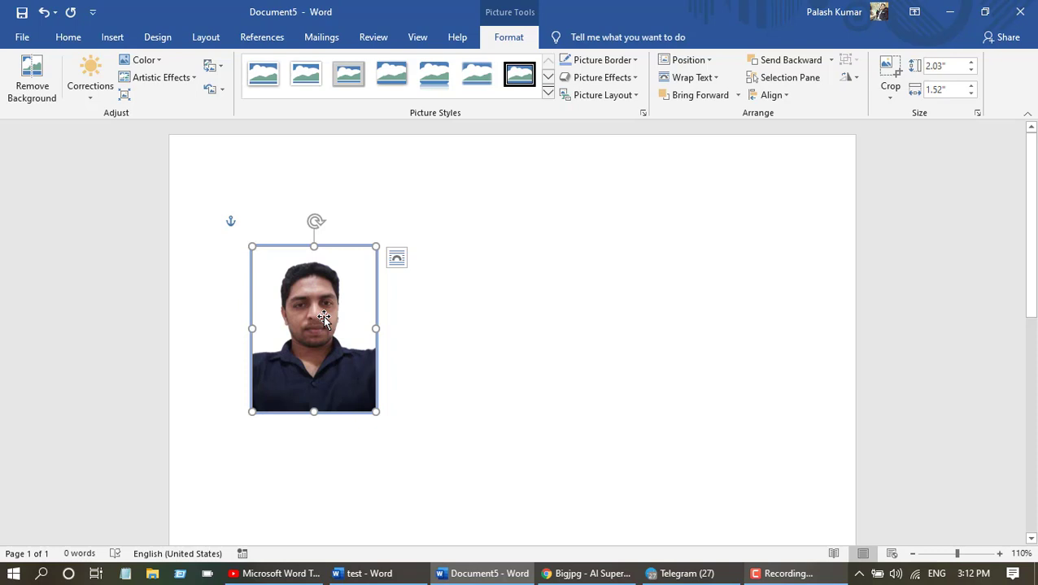
{"action": "key", "text": "ctrl+z"}
{"action": "left_click_drag", "start_coordinate": [317, 328], "coordinate": [566, 347]}
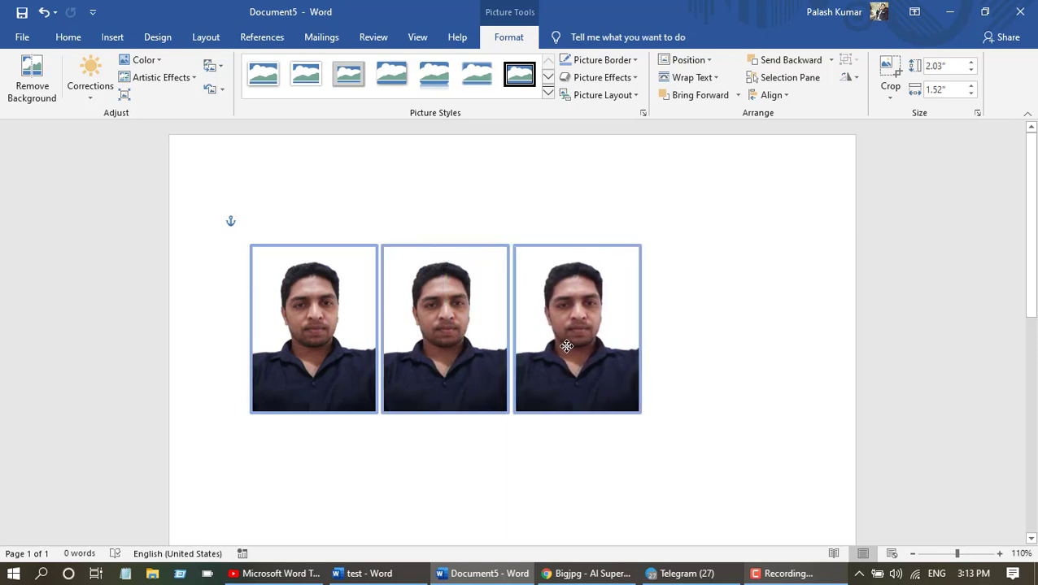
{"action": "left_click_drag", "start_coordinate": [566, 346], "coordinate": [677, 349]}
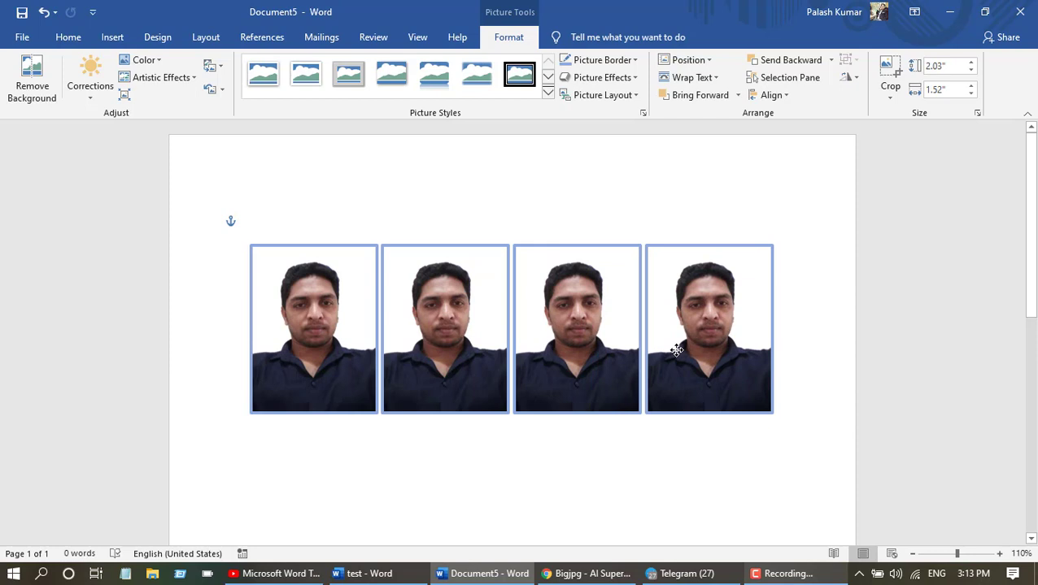
{"action": "left_click_drag", "start_coordinate": [677, 350], "coordinate": [675, 351]}
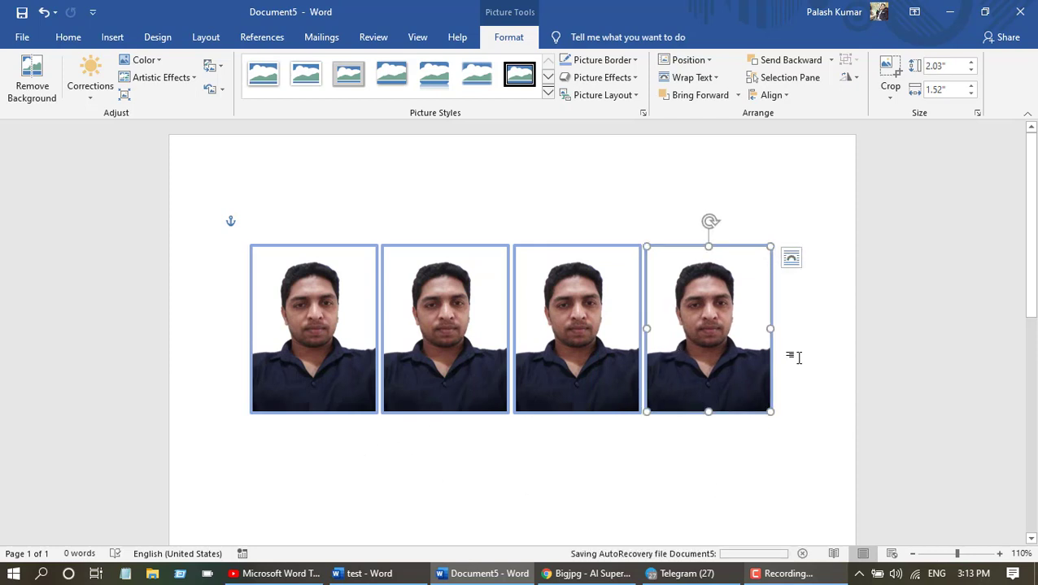
- Select all four photos and copy them as a second row below the first
{"action": "left_click", "coordinate": [454, 461]}
{"action": "scroll", "coordinate": [454, 461], "scroll_direction": "down", "scroll_amount": 2}
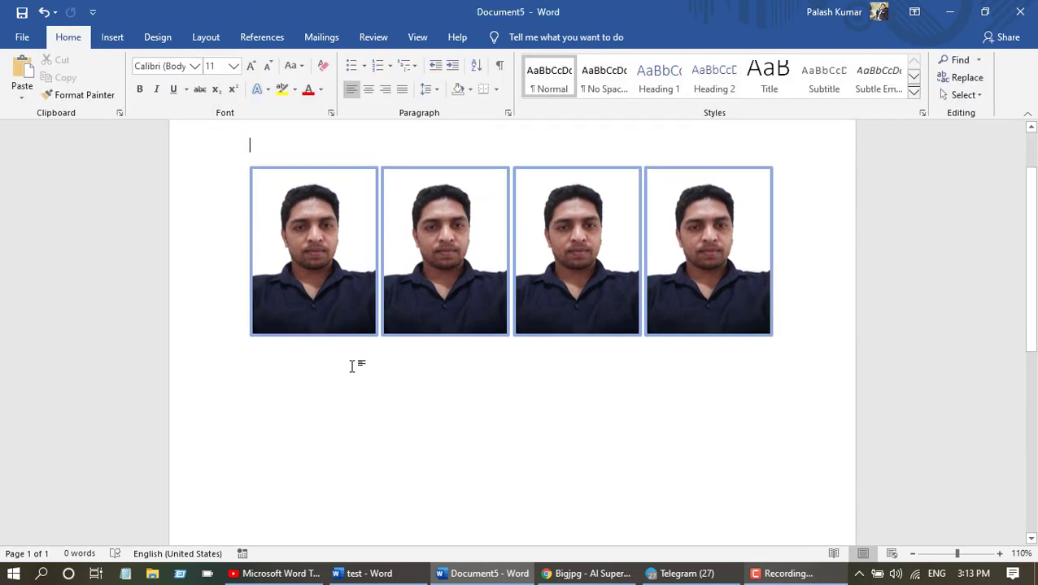
{"action": "left_click", "coordinate": [333, 275]}
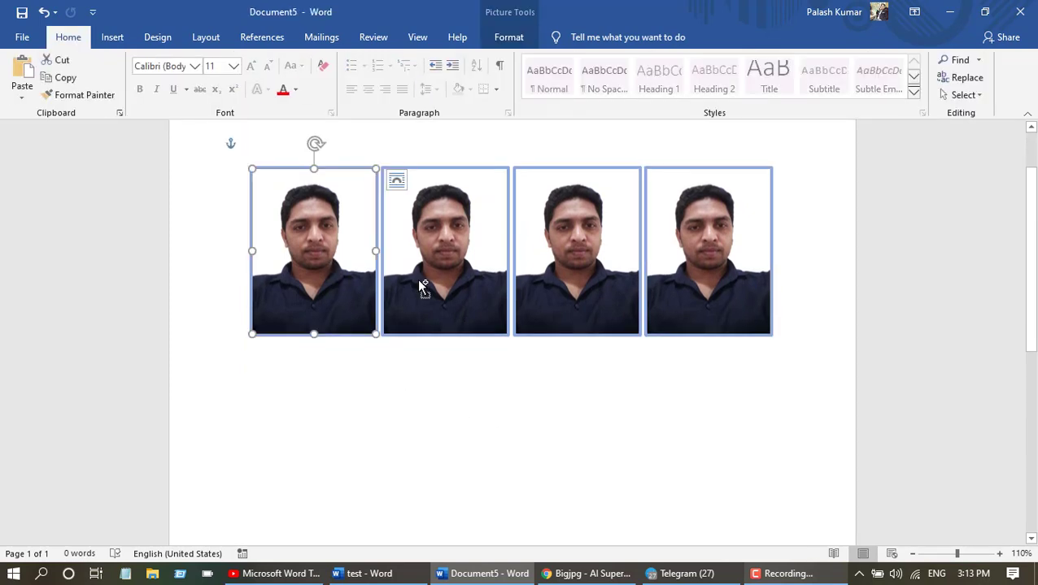
{"action": "left_click", "coordinate": [443, 274], "text": "ctrl"}
{"action": "left_click", "coordinate": [569, 281], "text": "ctrl"}
{"action": "left_click", "coordinate": [678, 278], "text": "ctrl"}
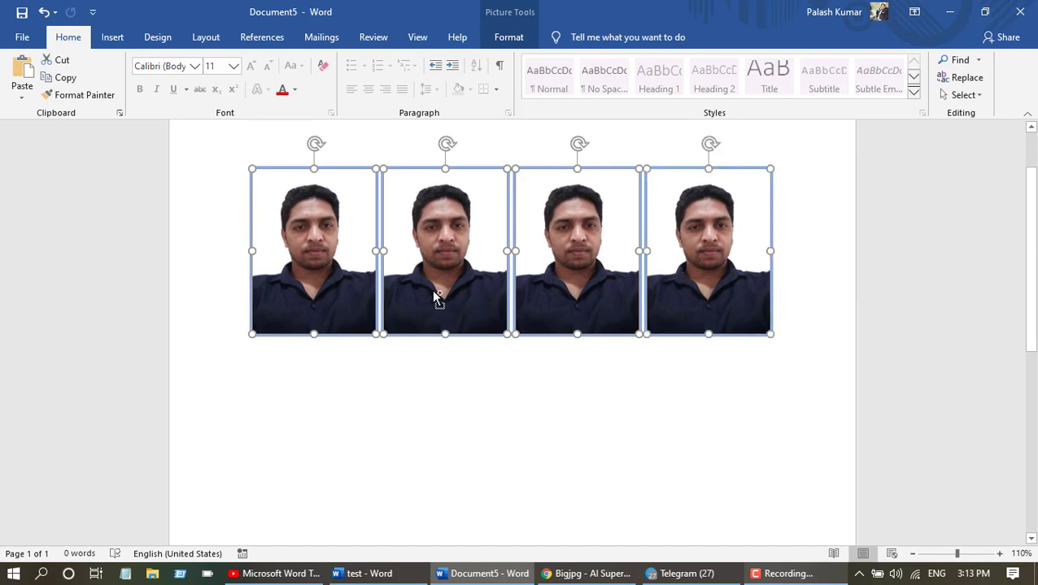
{"action": "left_click_drag", "start_coordinate": [435, 298], "coordinate": [418, 466]}
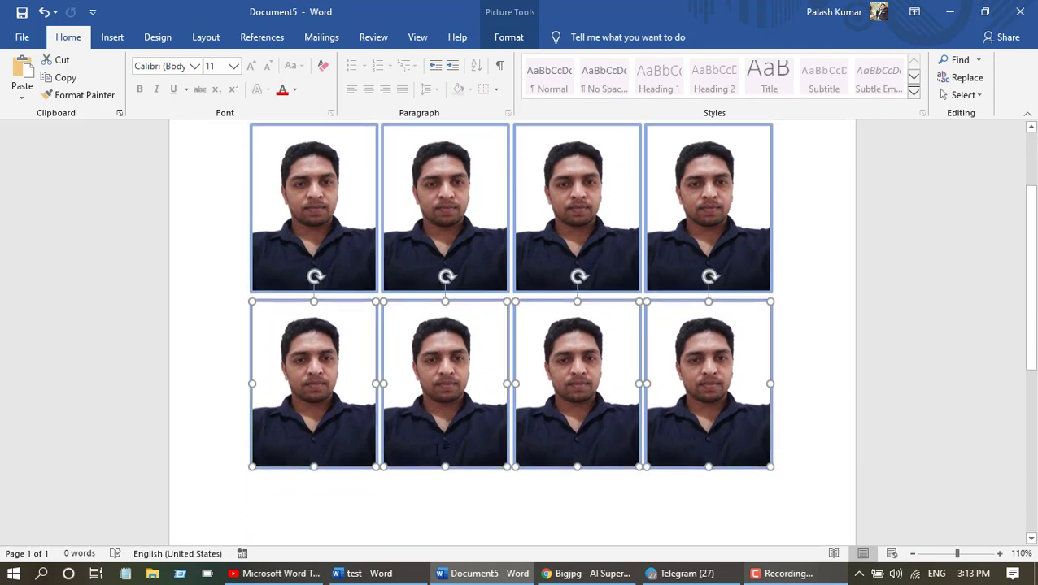
- Copy the selected row again to make a third row, then clear the selection
{"action": "scroll", "coordinate": [418, 325], "scroll_direction": "down", "scroll_amount": 3}
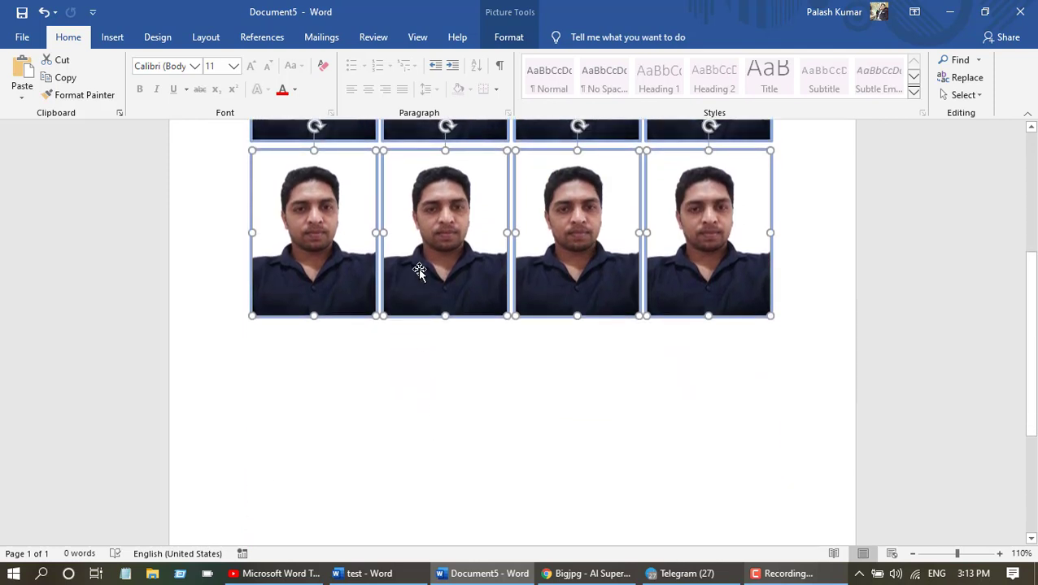
{"action": "mouse_move", "coordinate": [419, 272]}
{"action": "left_mouse_down"}
{"action": "mouse_move", "coordinate": [406, 452]}
{"action": "mouse_move", "coordinate": [413, 445]}
{"action": "left_mouse_up"}
{"action": "left_click", "coordinate": [641, 358]}
{"action": "scroll", "coordinate": [641, 359], "scroll_direction": "up", "scroll_amount": 2}
{"action": "scroll", "coordinate": [548, 352], "scroll_direction": "down", "scroll_amount": 1}
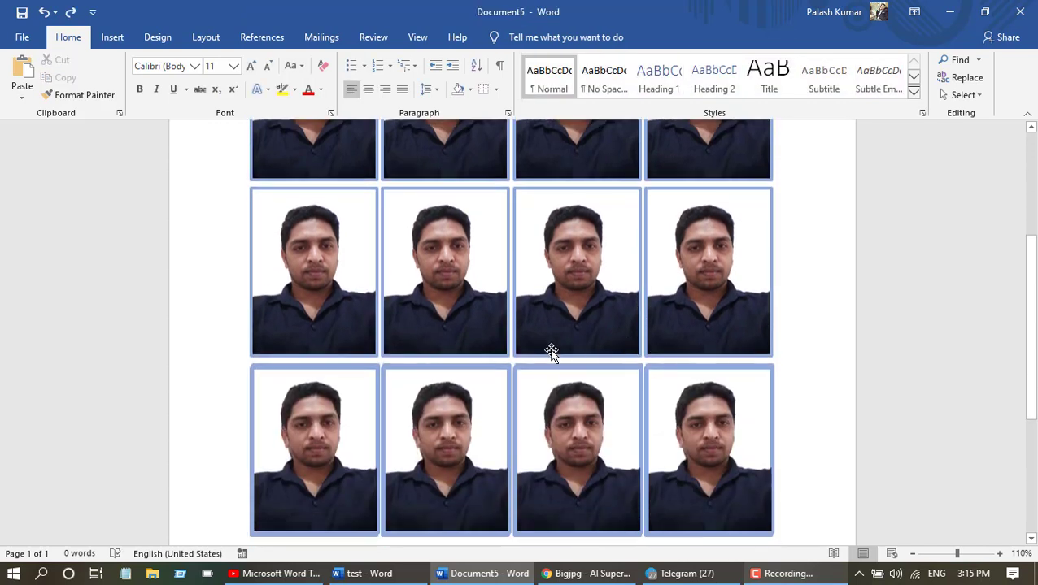
{"action": "scroll", "coordinate": [465, 346], "scroll_direction": "up", "scroll_amount": 4}
{"action": "scroll", "coordinate": [465, 343], "scroll_direction": "up", "scroll_amount": 2}
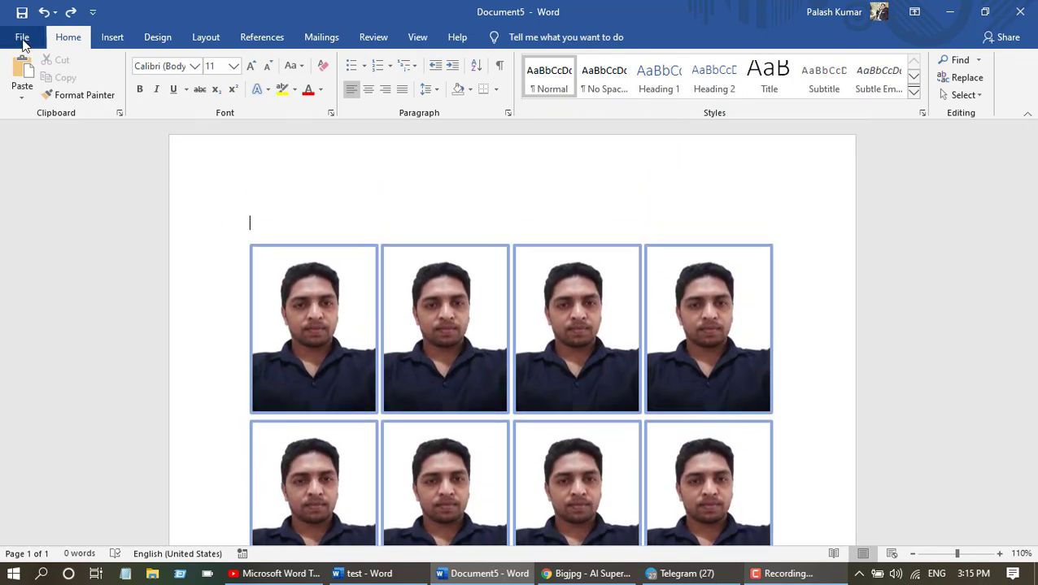
{"action": "left_click", "coordinate": [23, 43]}
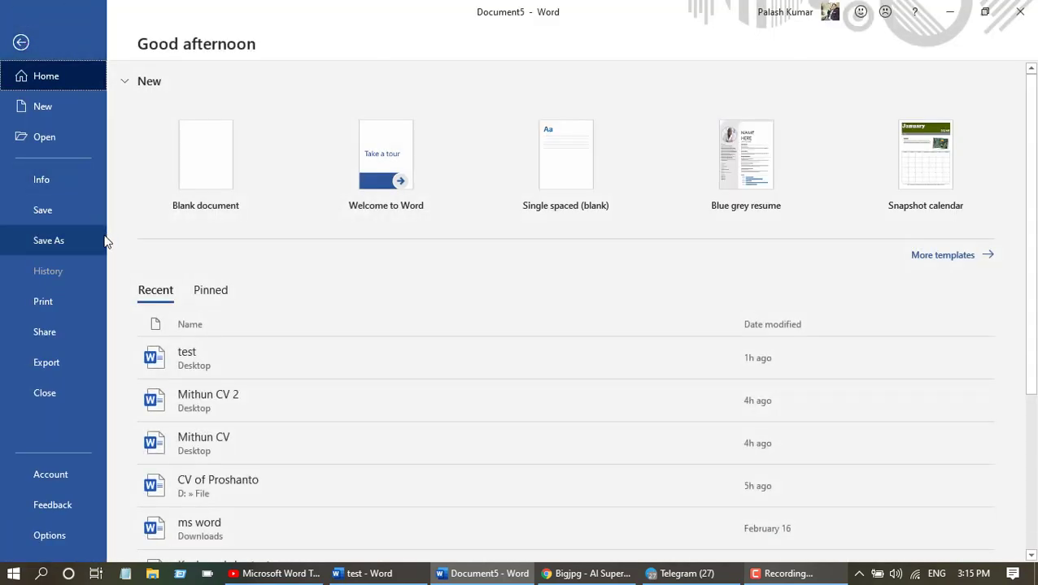
{"action": "left_click", "coordinate": [70, 311]}
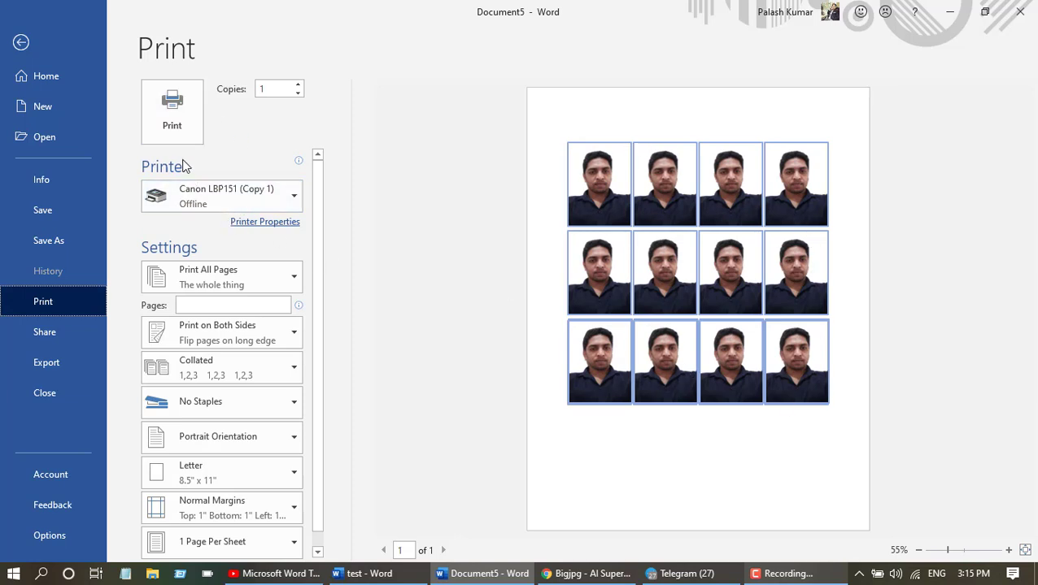
{"action": "left_click", "coordinate": [50, 51]}
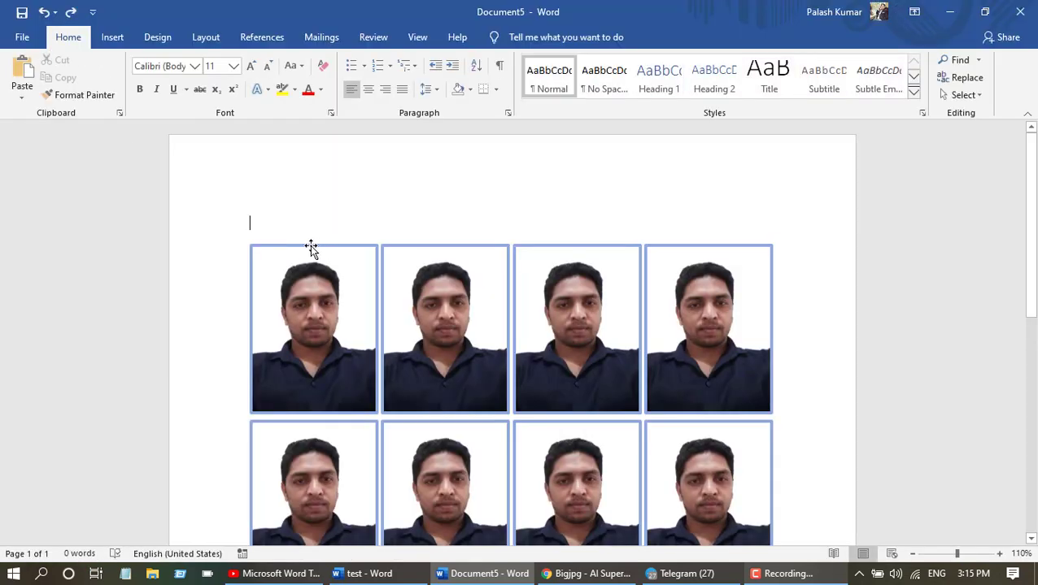
- Use File > Save As to save the document on the Desktop as 'Passport Size Picture'
{"action": "left_click", "coordinate": [20, 37]}
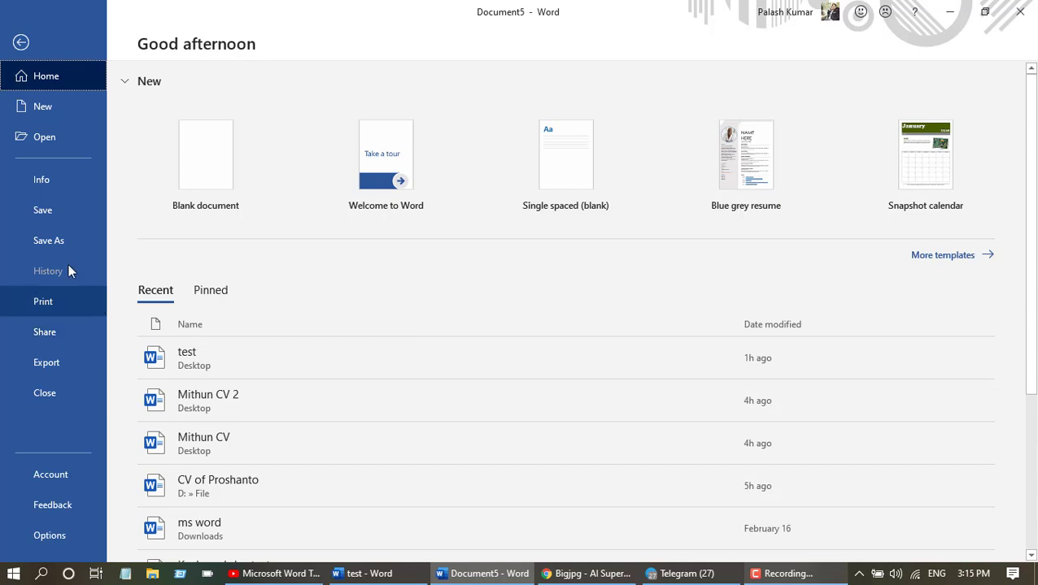
{"action": "left_click", "coordinate": [60, 241]}
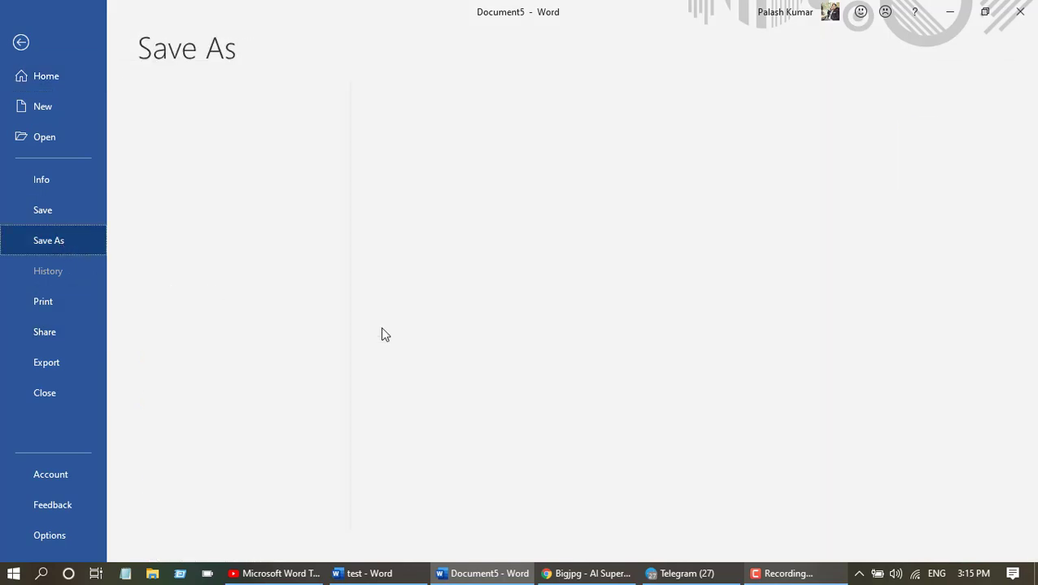
{"action": "left_click", "coordinate": [505, 168]}
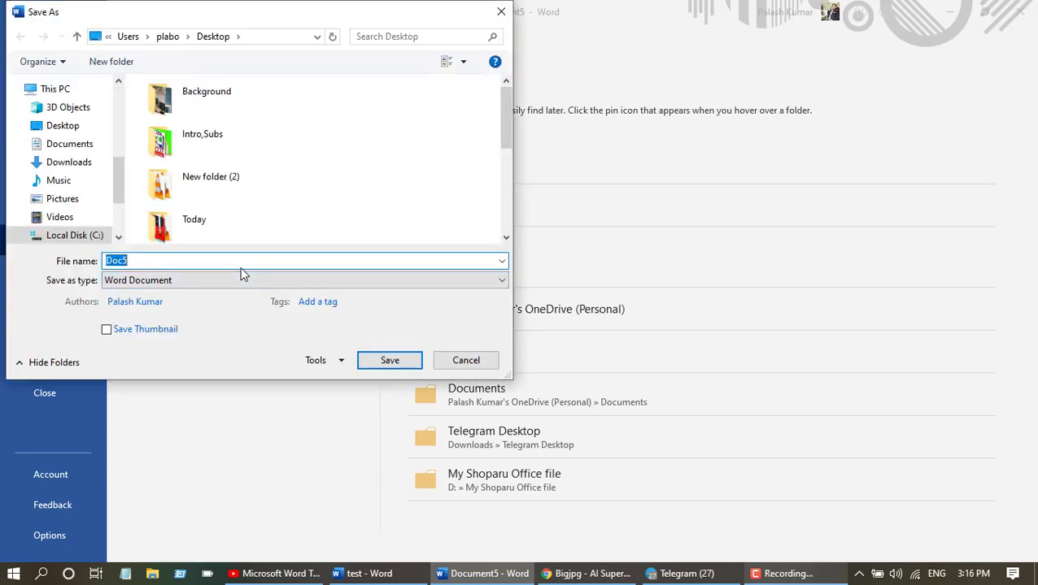
{"action": "type", "text": "pp"}
{"action": "key", "text": "BackSpace"}
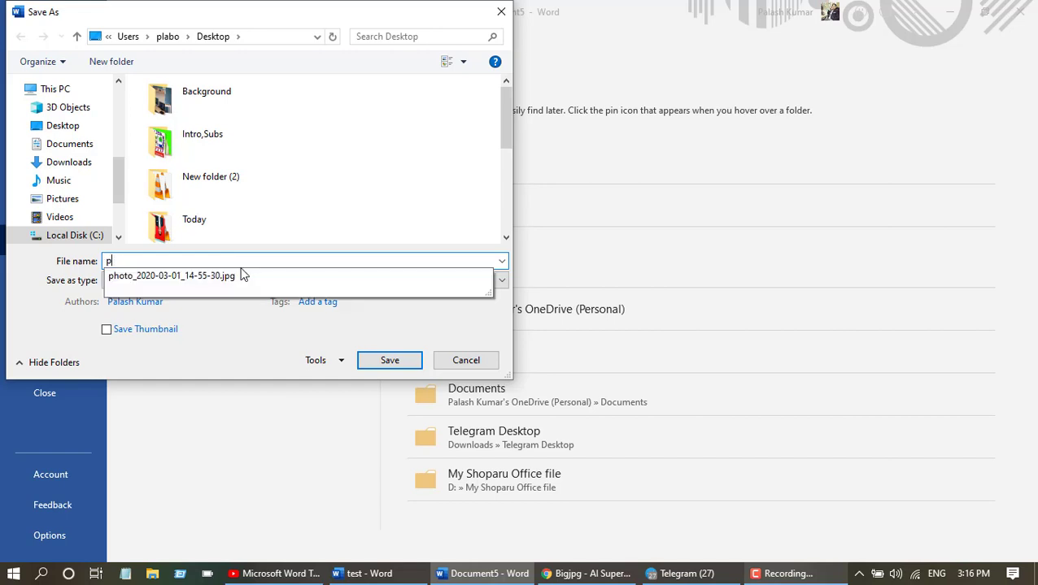
{"action": "key", "text": "BackSpace"}
{"action": "type", "text": "Passport"}
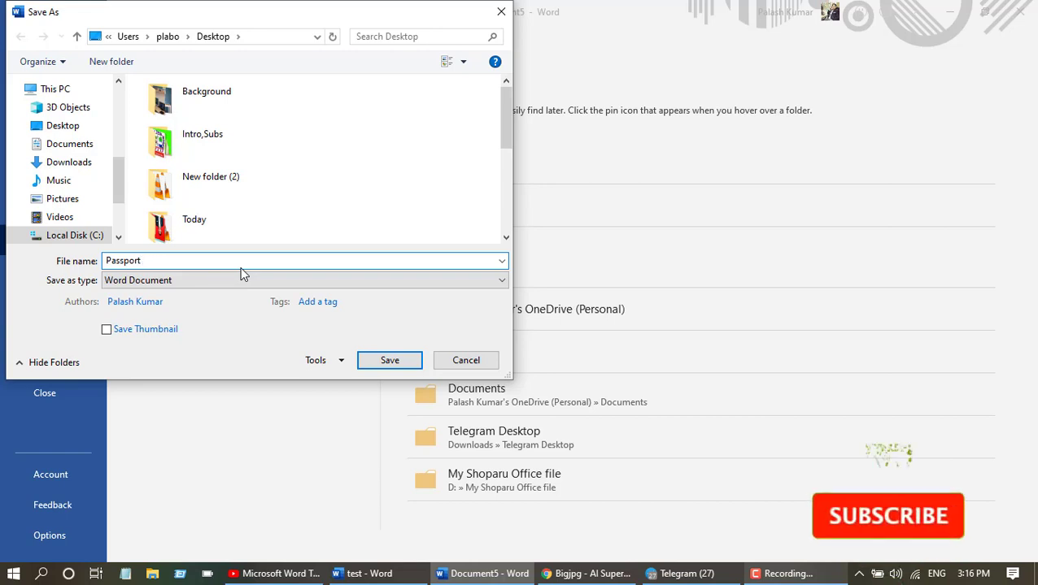
{"action": "type", "text": " Six"}
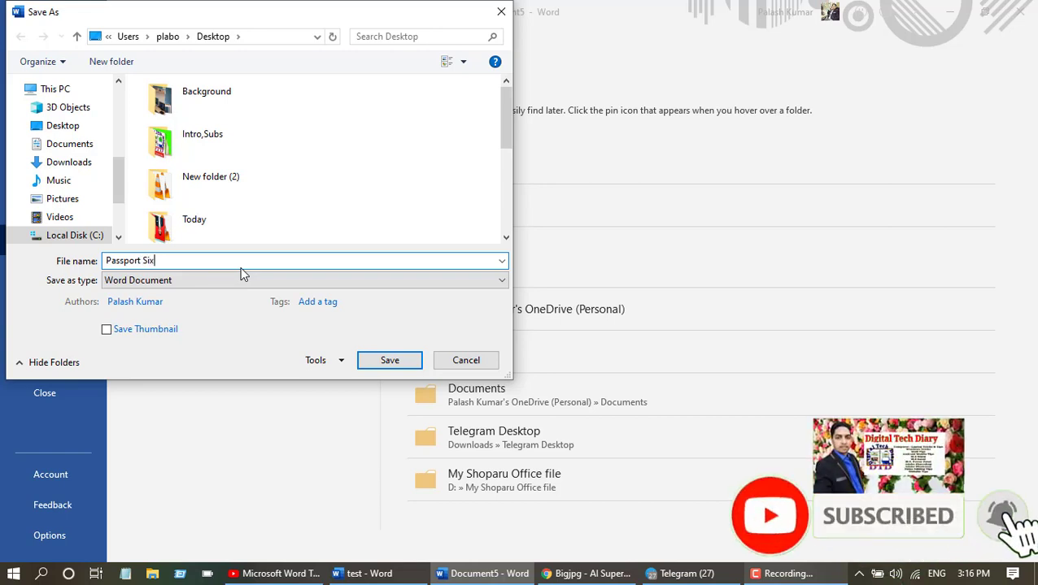
{"action": "key", "text": "BackSpace"}
{"action": "type", "text": "ze Picture"}
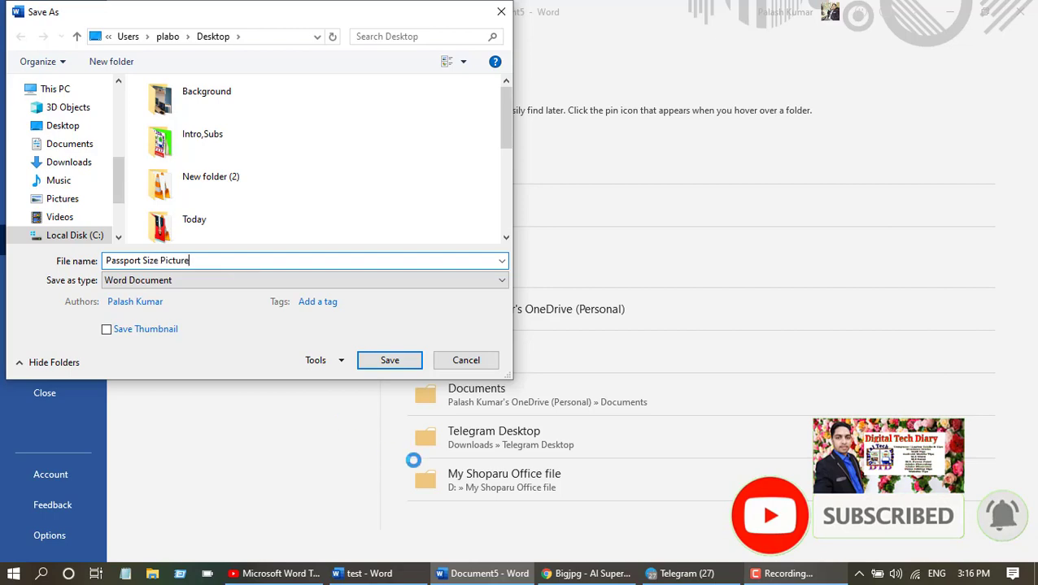
{"action": "left_click", "coordinate": [396, 363]}
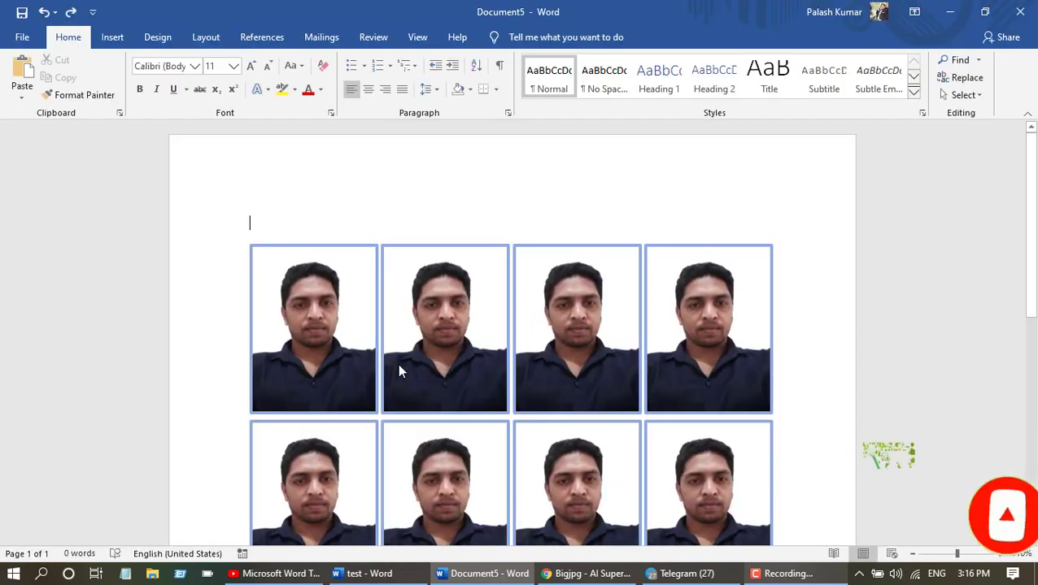